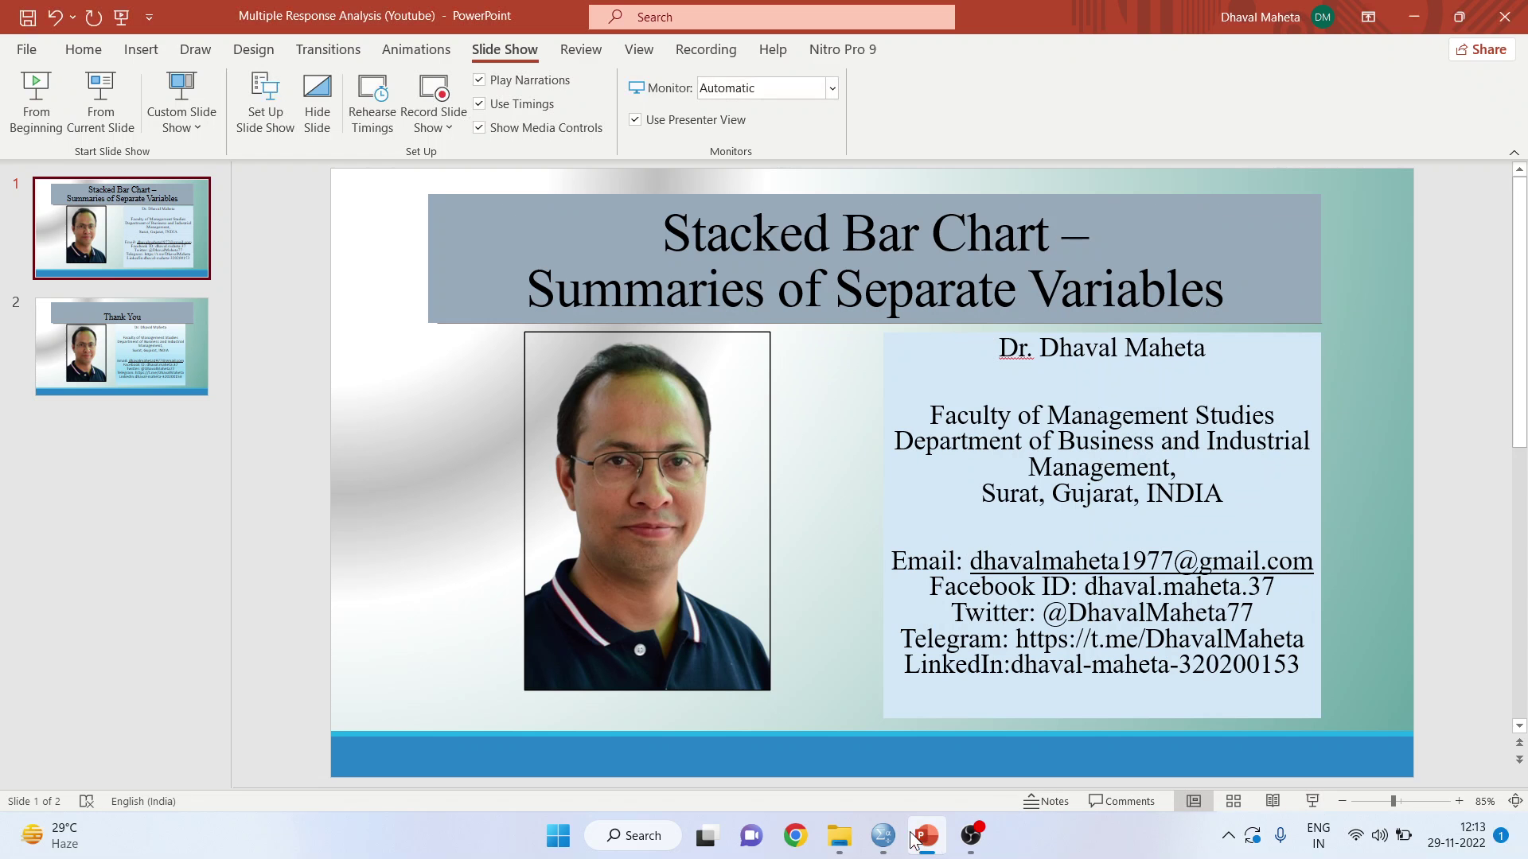
# Bring up Employee data.sav and review the gender, educ, jobcat, salary, salbegin, jobtime, prevexp and minority columns
pyautogui.moveTo(889, 844)
pyautogui.click(878, 746)
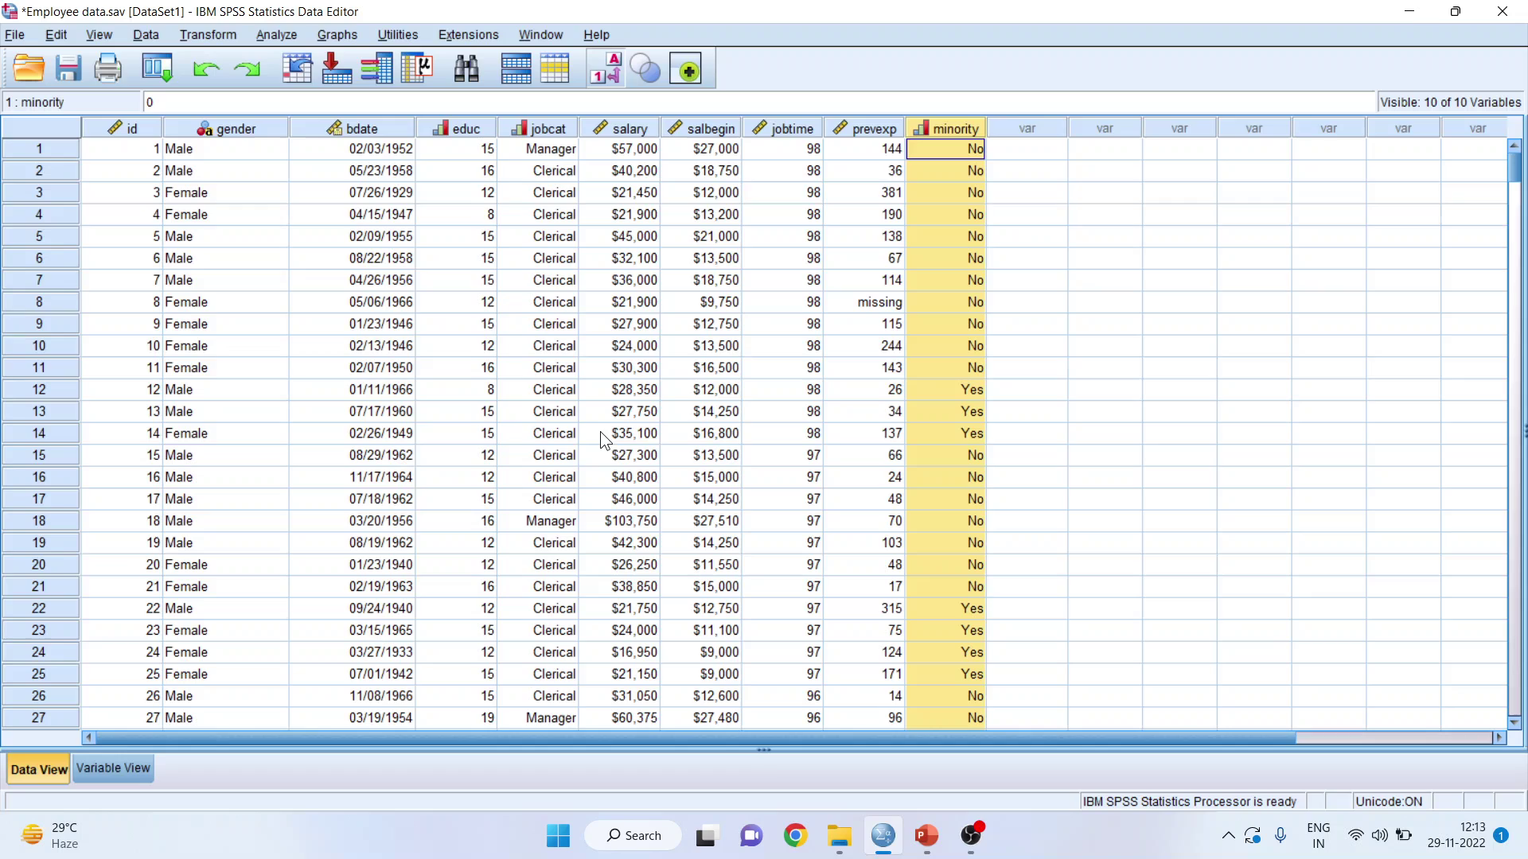
pyautogui.click(240, 128)
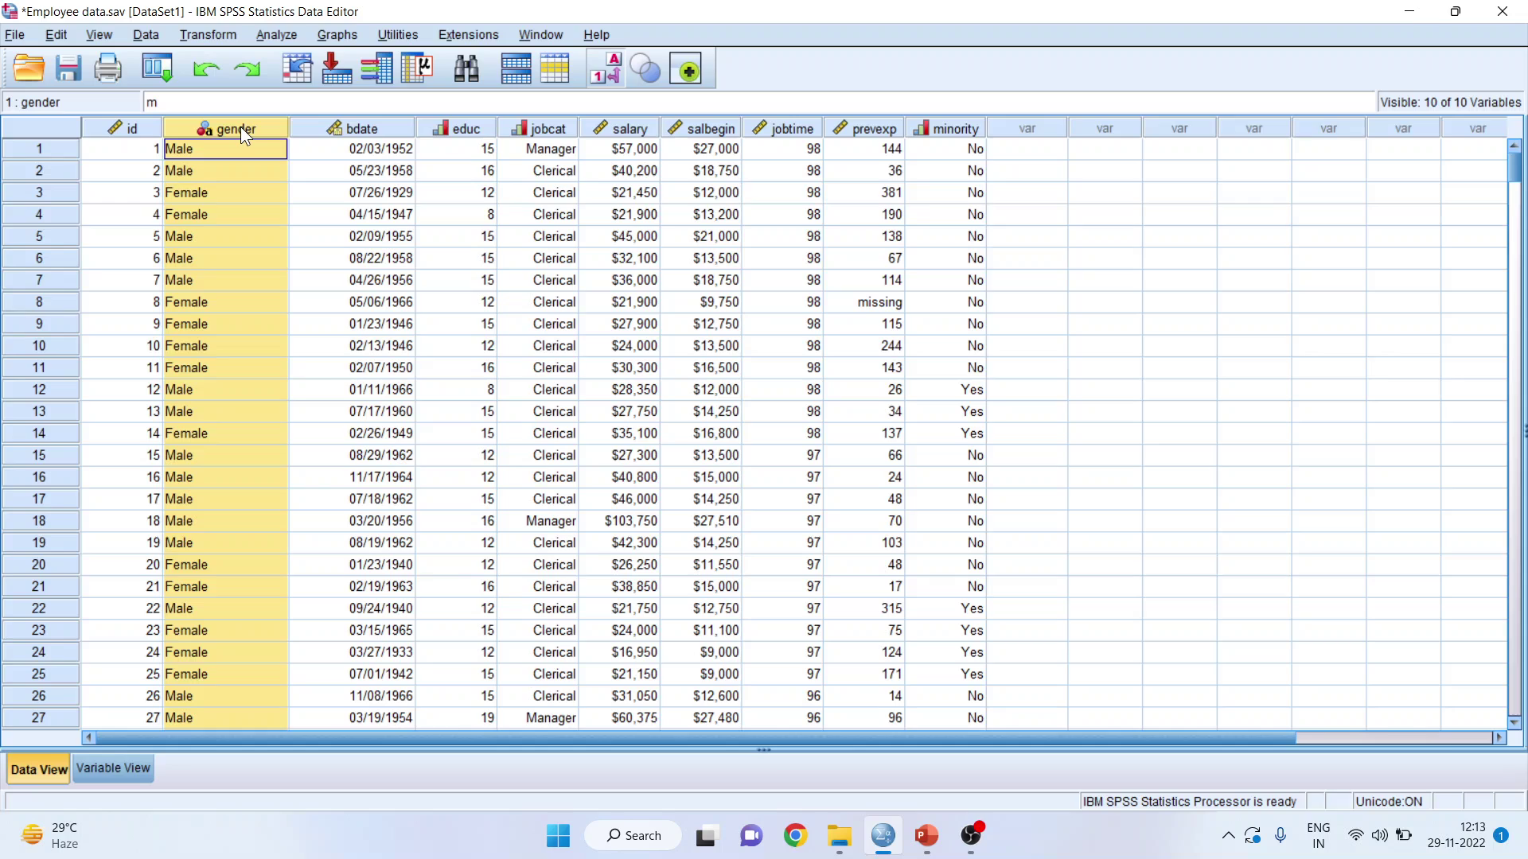
pyautogui.click(444, 130)
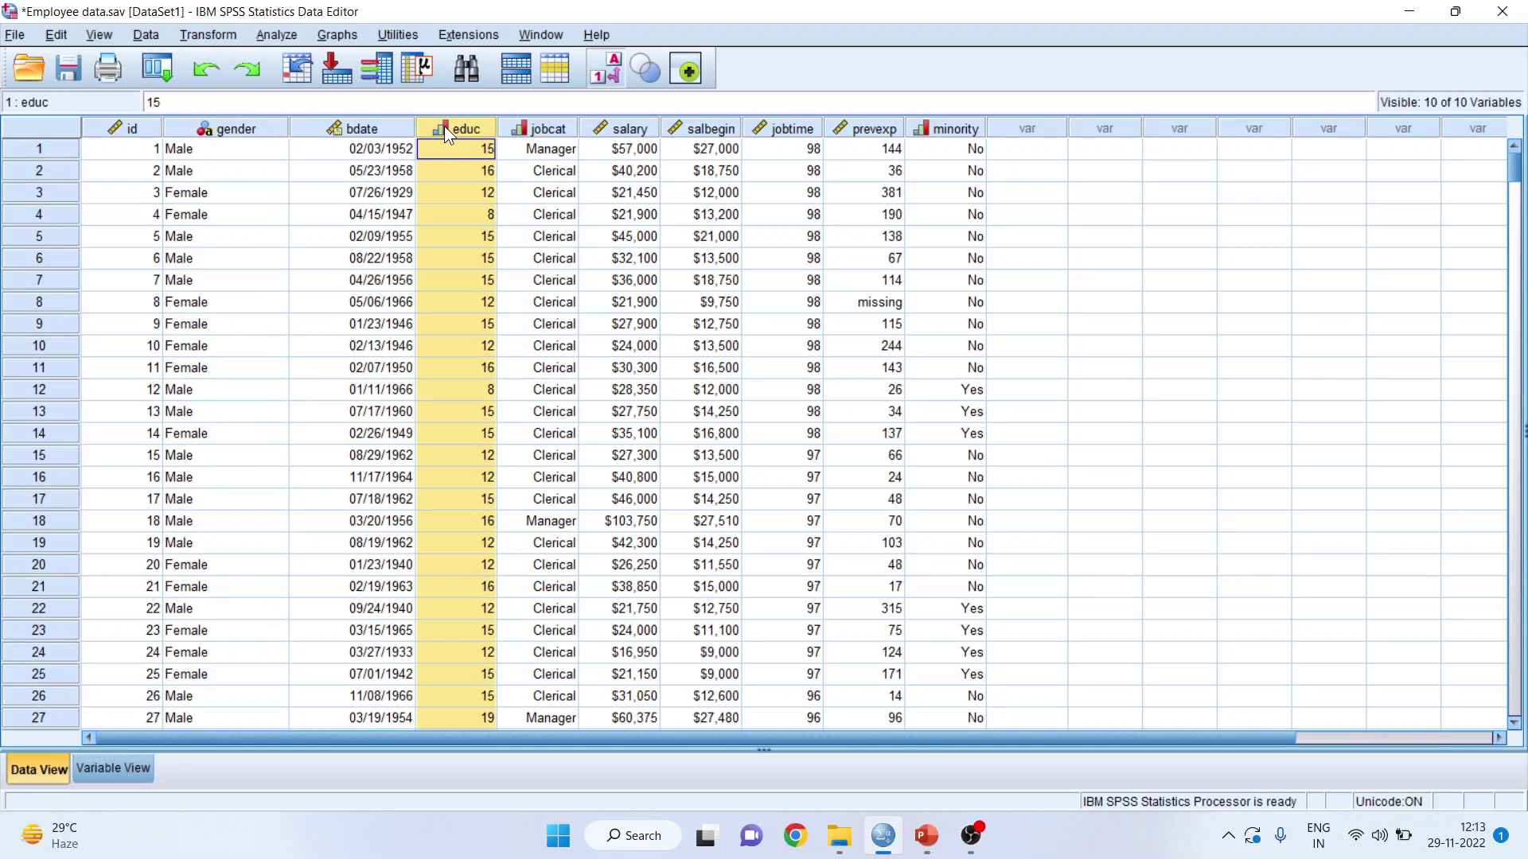
pyautogui.click(553, 128)
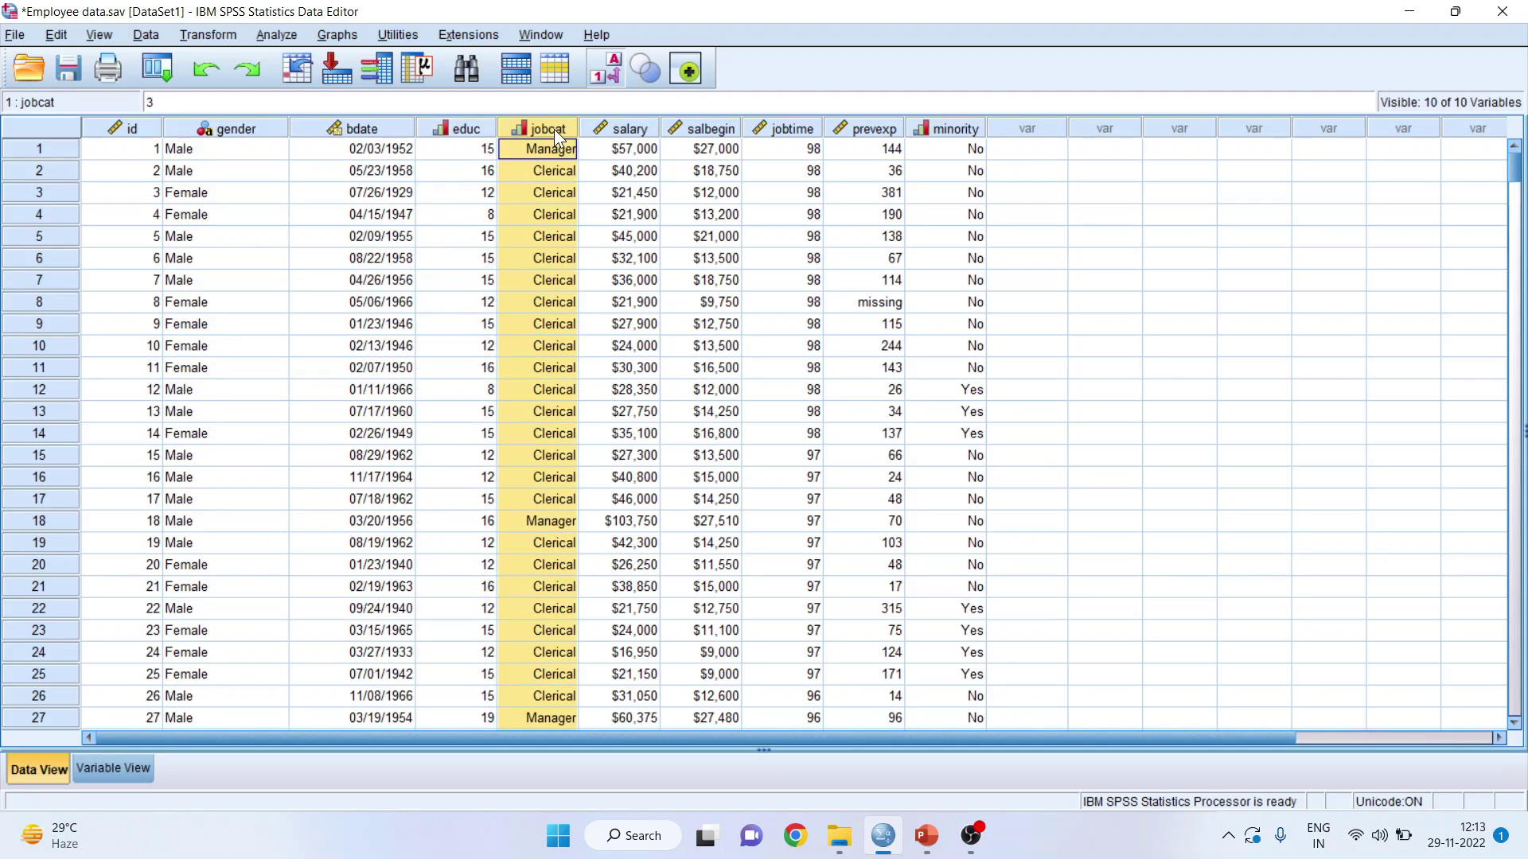
pyautogui.click(642, 129)
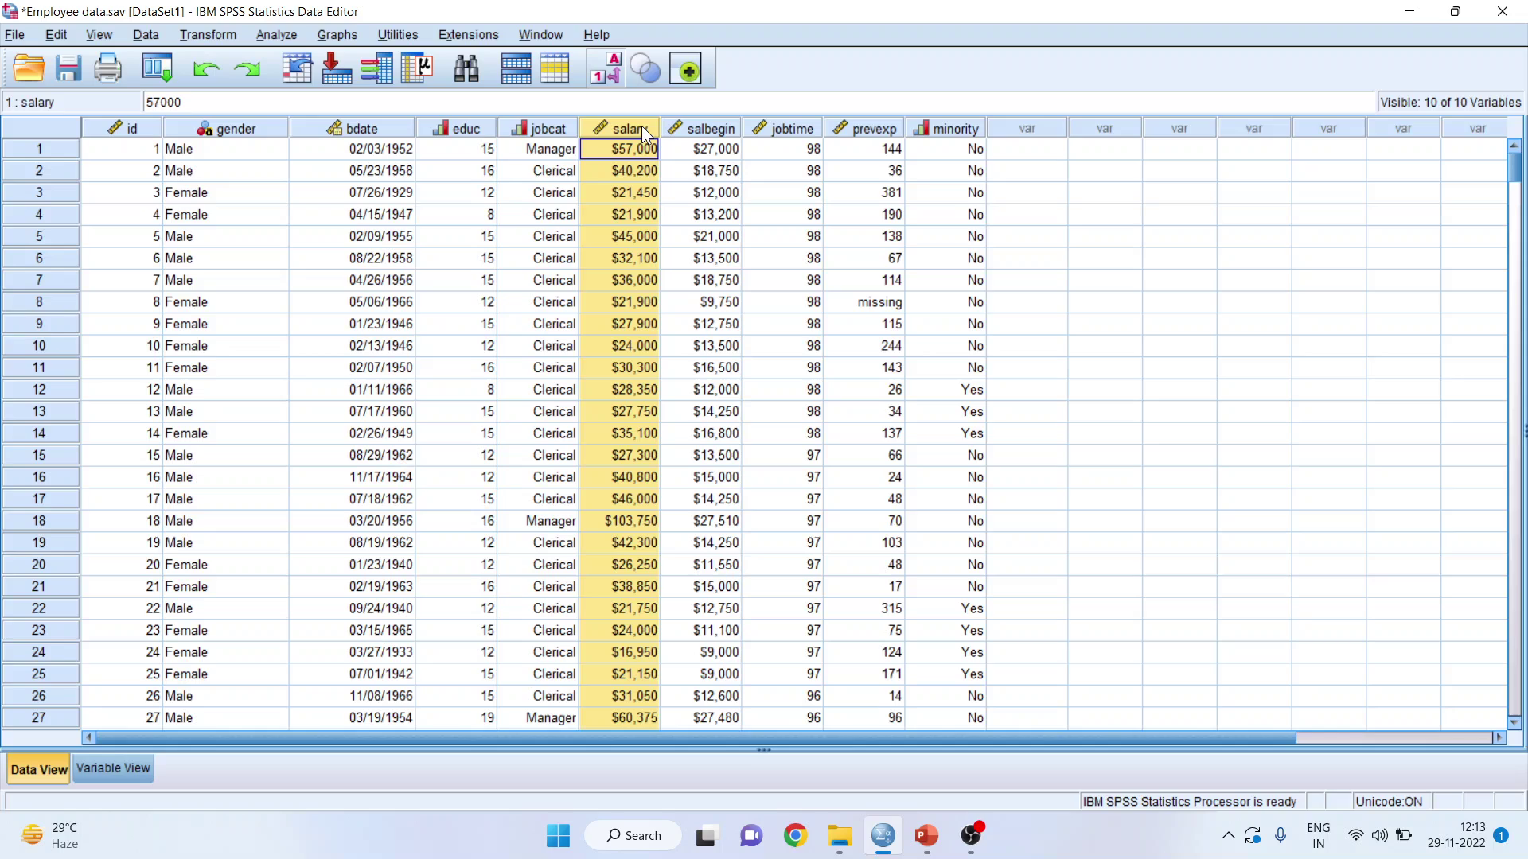
pyautogui.click(700, 129)
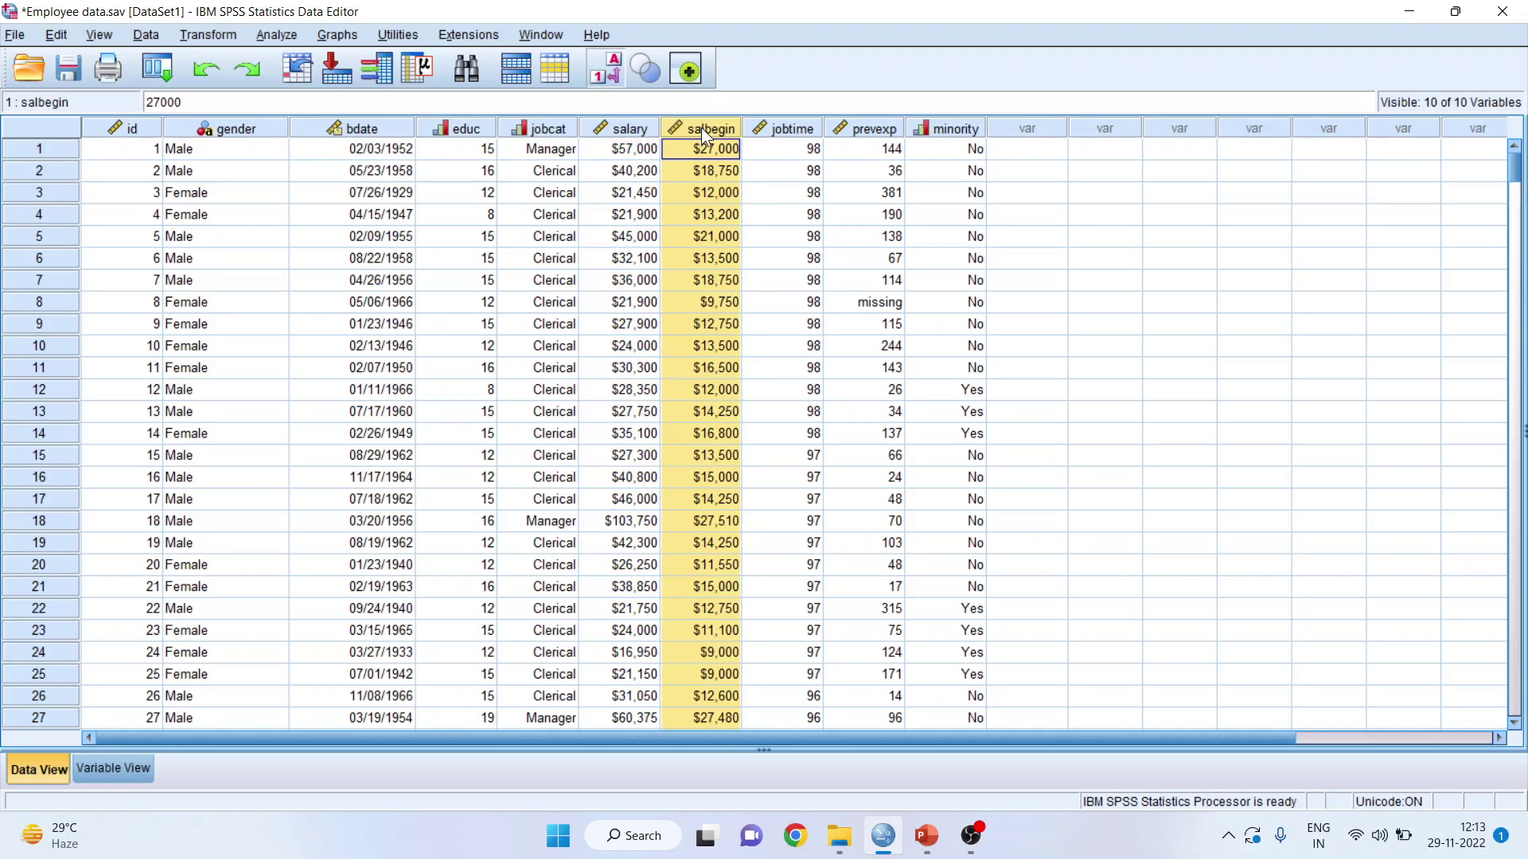
pyautogui.click(813, 131)
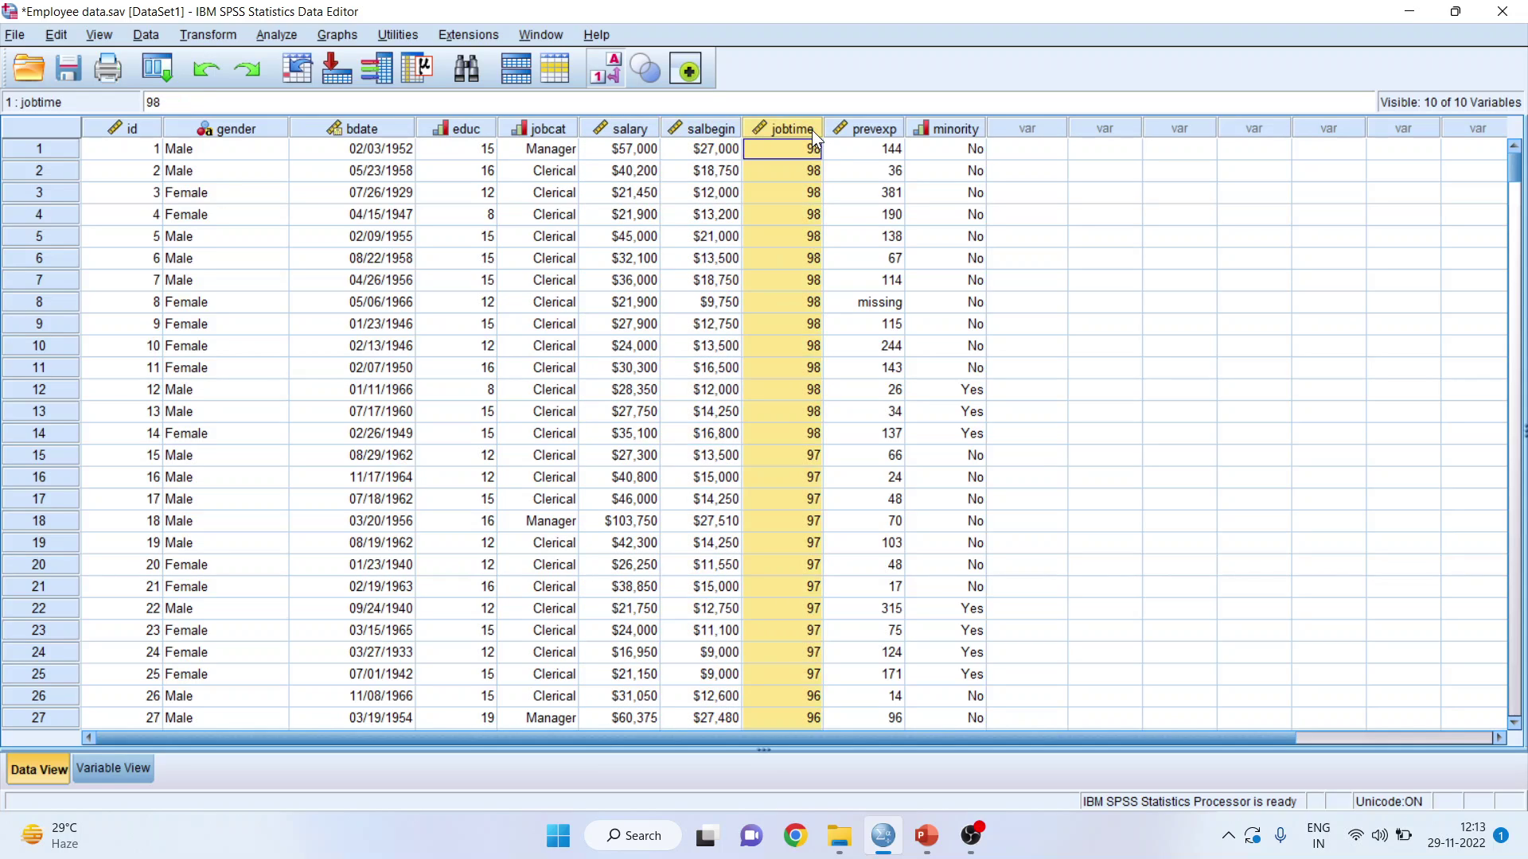
pyautogui.click(879, 128)
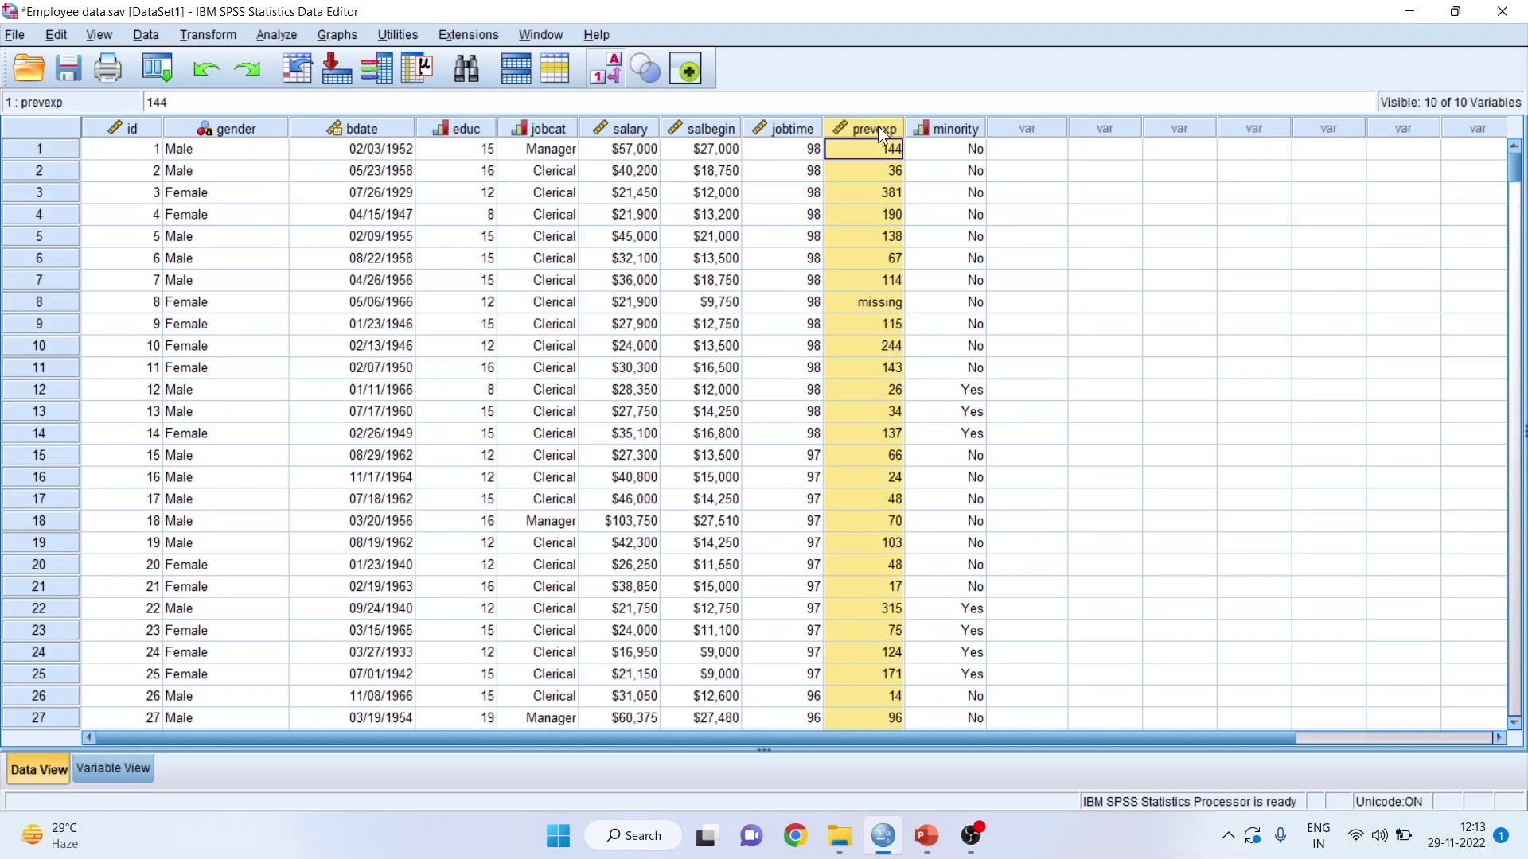
pyautogui.click(969, 129)
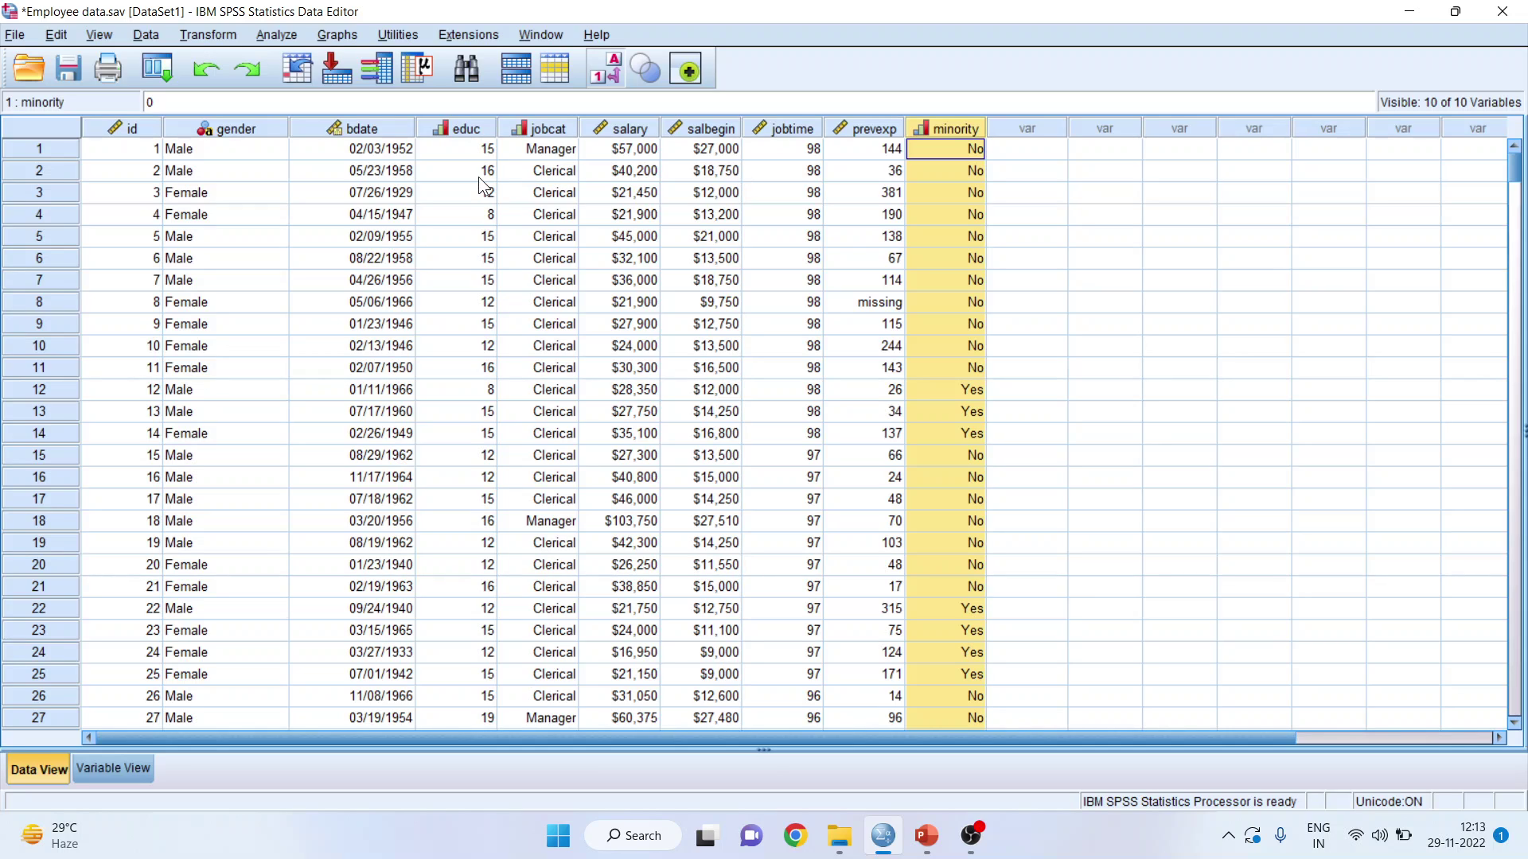
# Start a legacy stacked bar chart of separate-variable summaries and reset its previous settings
pyautogui.click(338, 35)
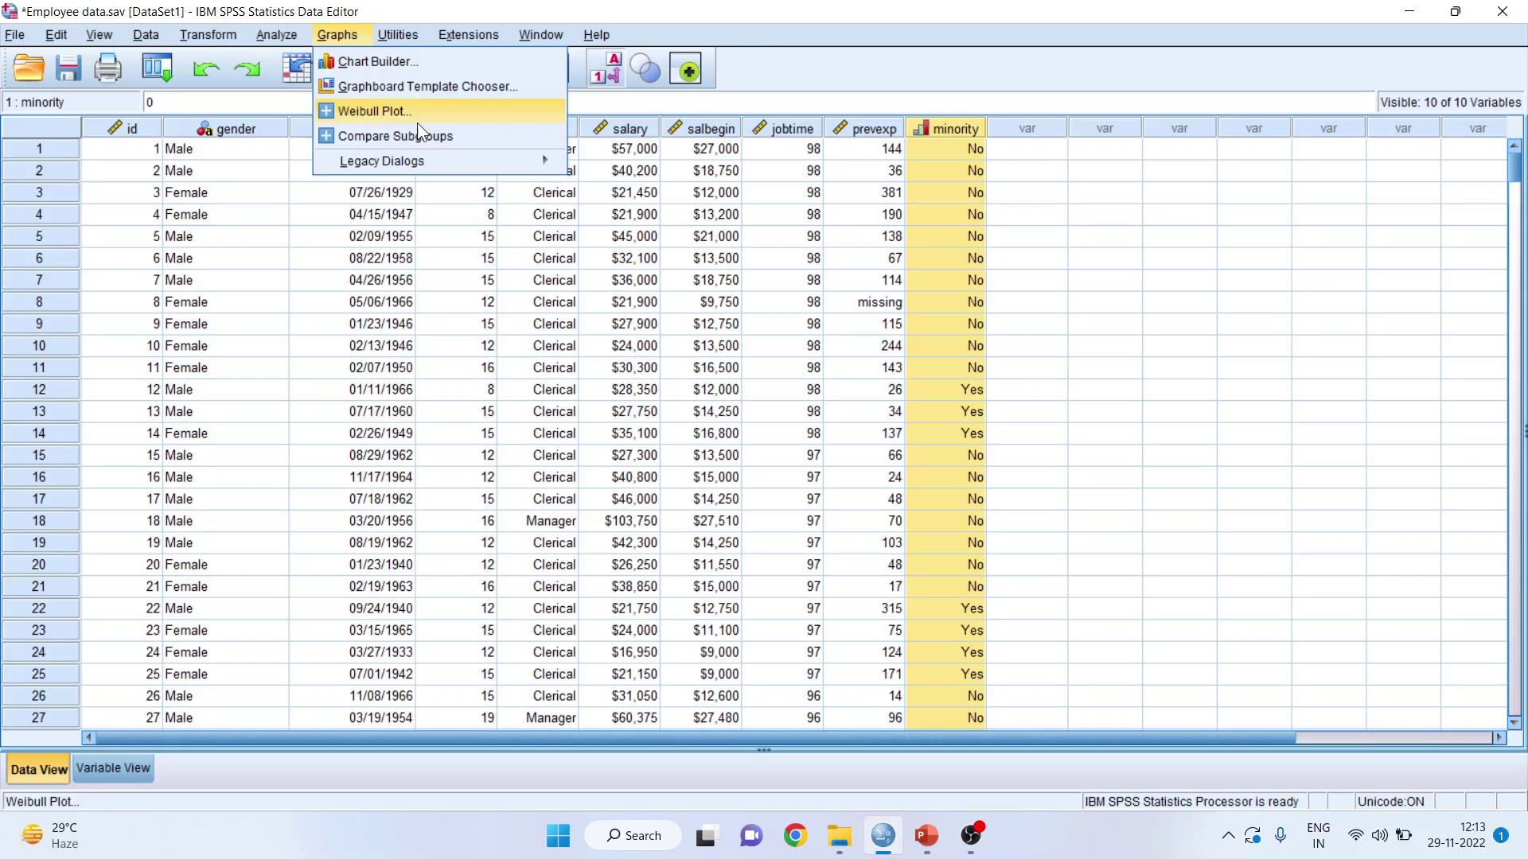
pyautogui.moveTo(431, 162)
pyautogui.click(614, 165)
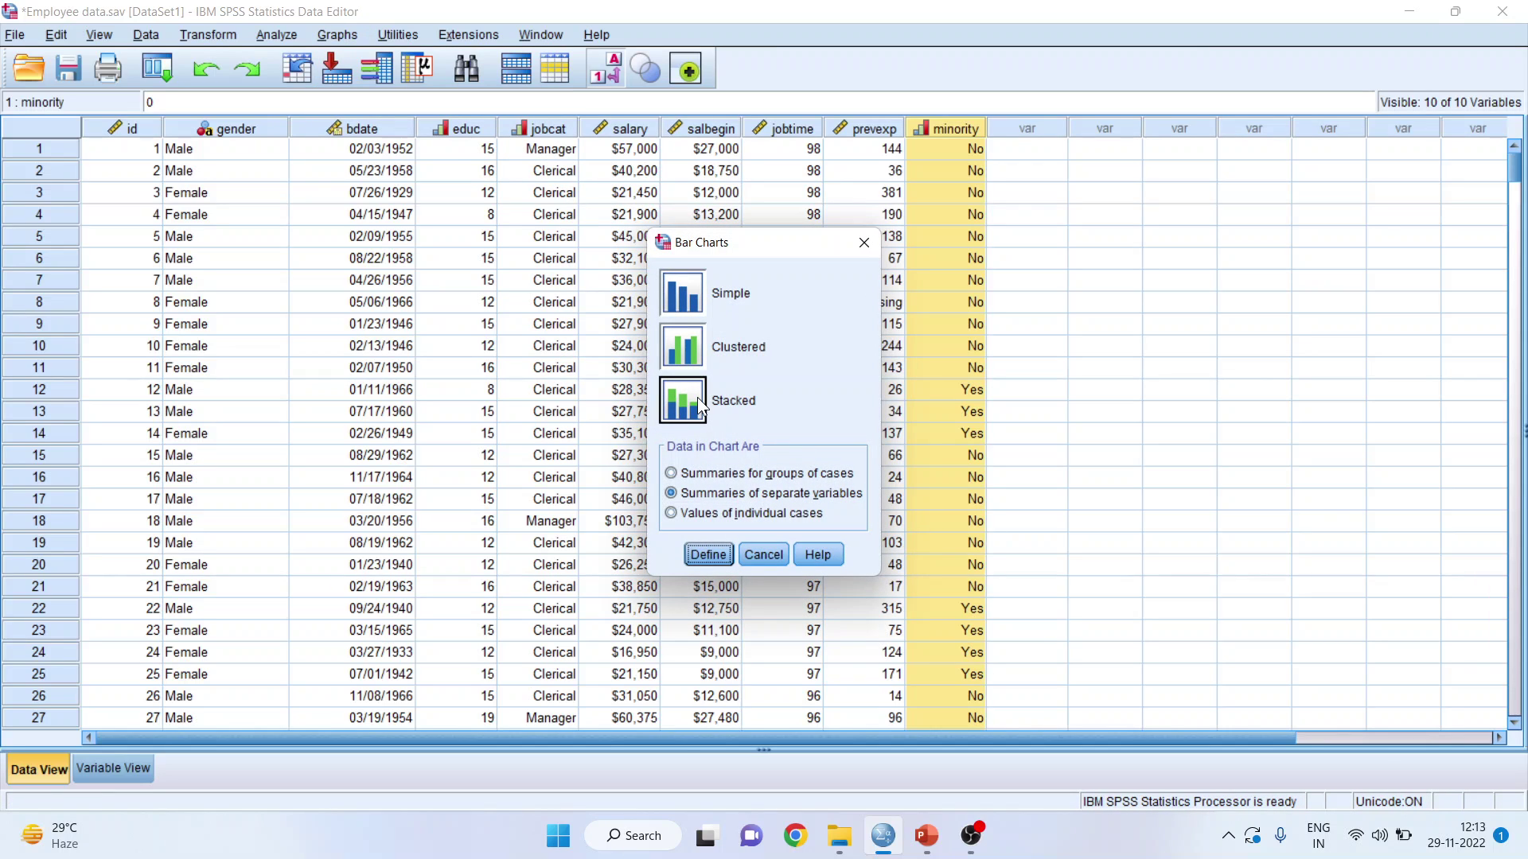
pyautogui.click(708, 554)
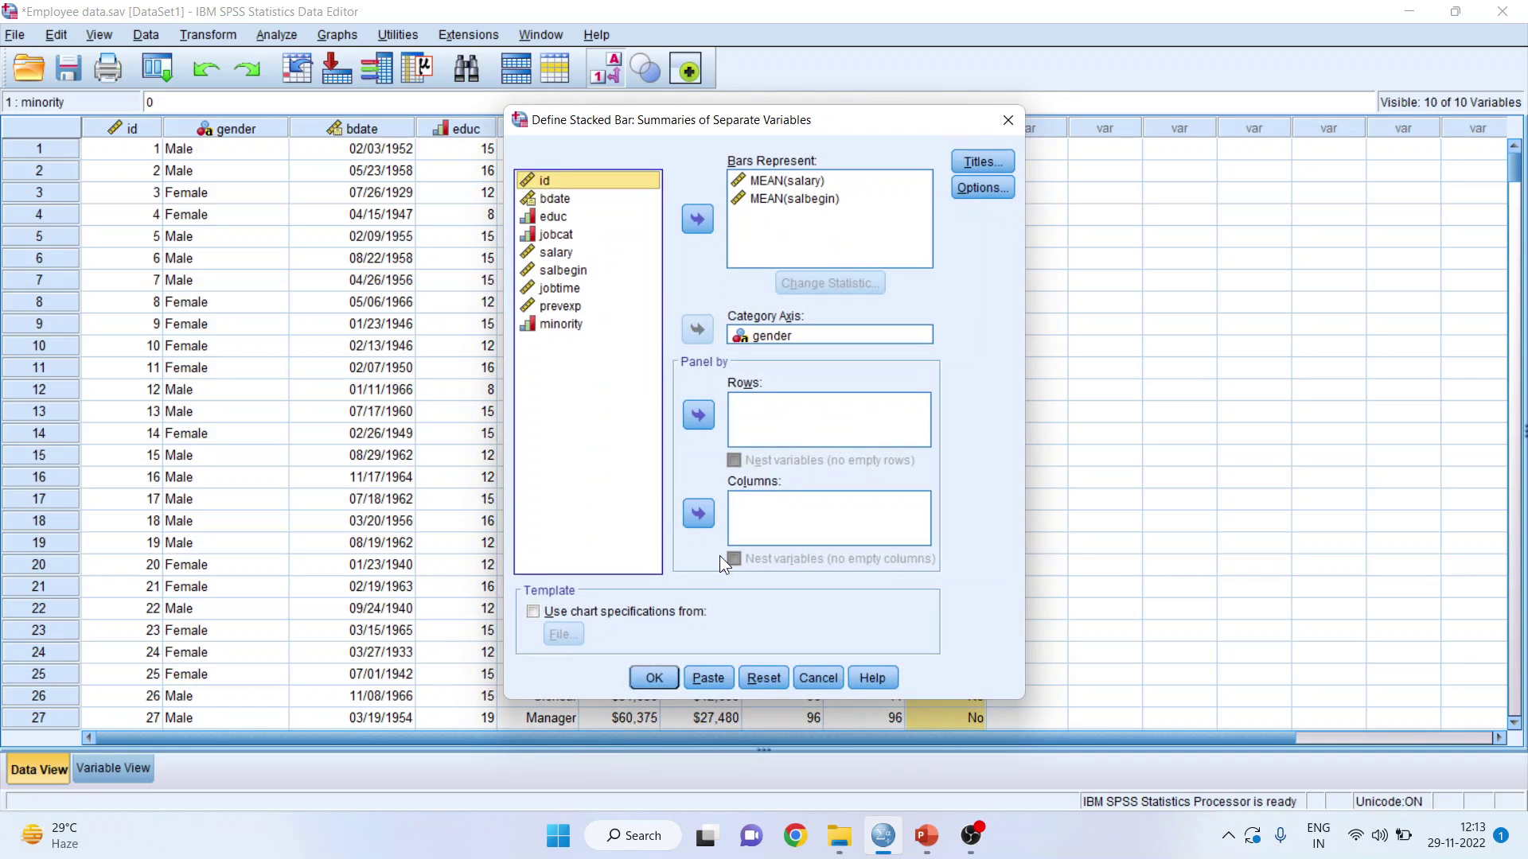
pyautogui.click(760, 681)
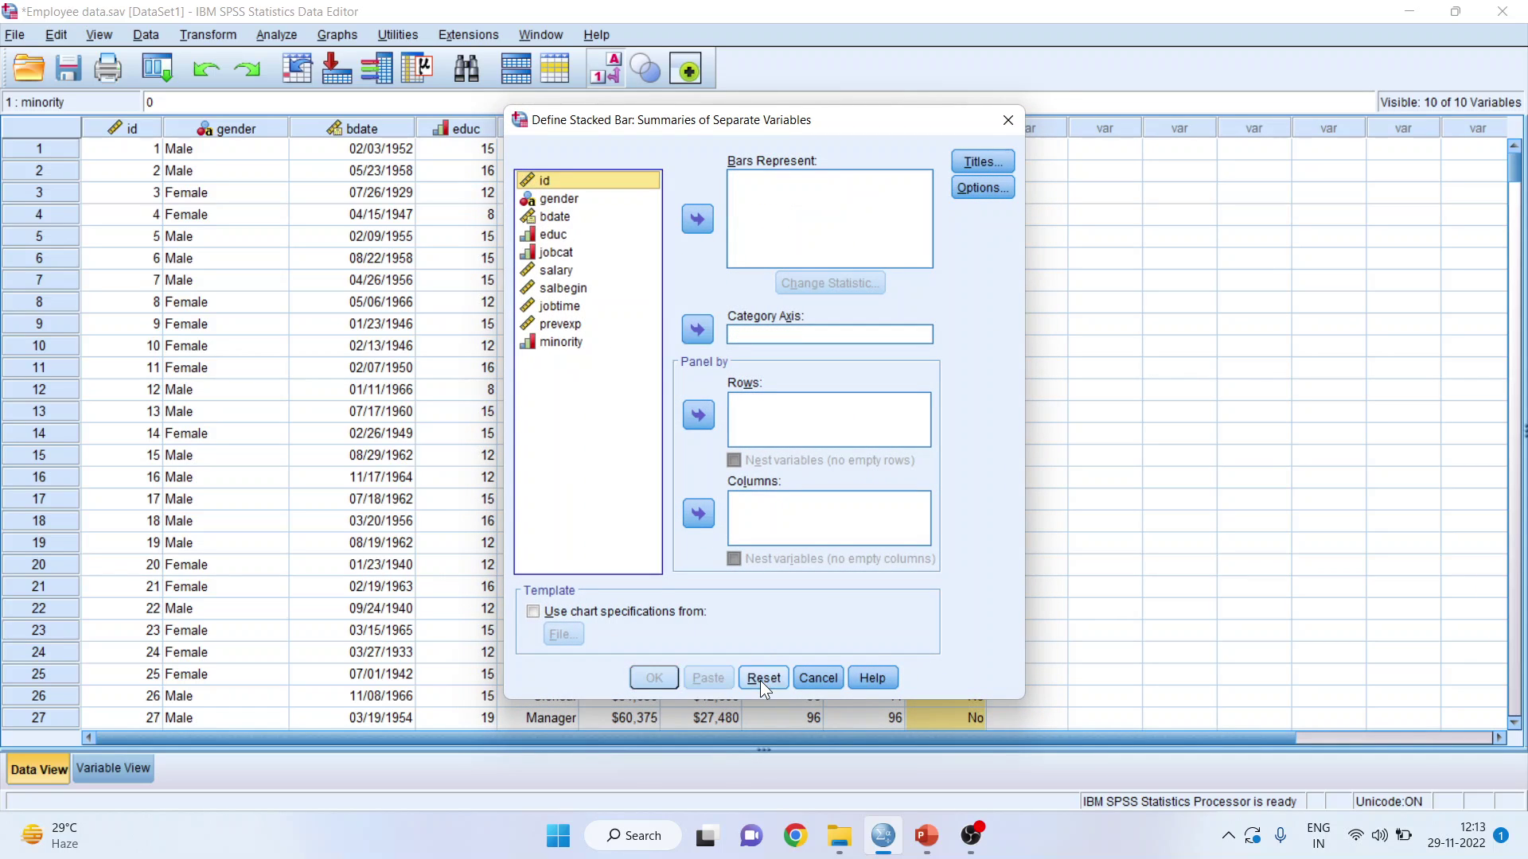
# Stack mean salary and salbegin as bars with gender on the category axis
pyautogui.click(566, 271)
pyautogui.click(695, 223)
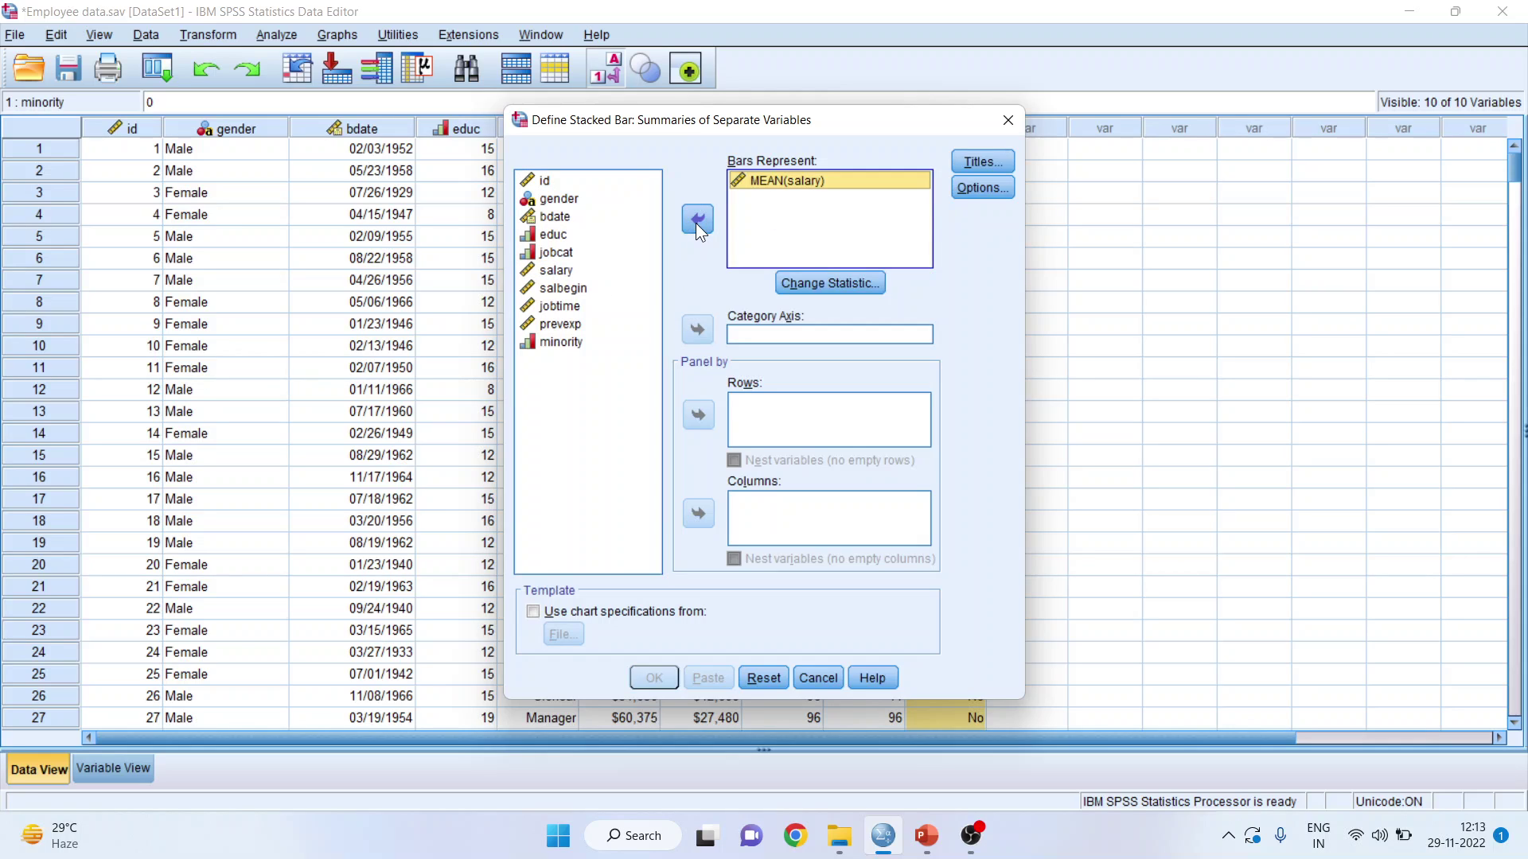
pyautogui.click(580, 286)
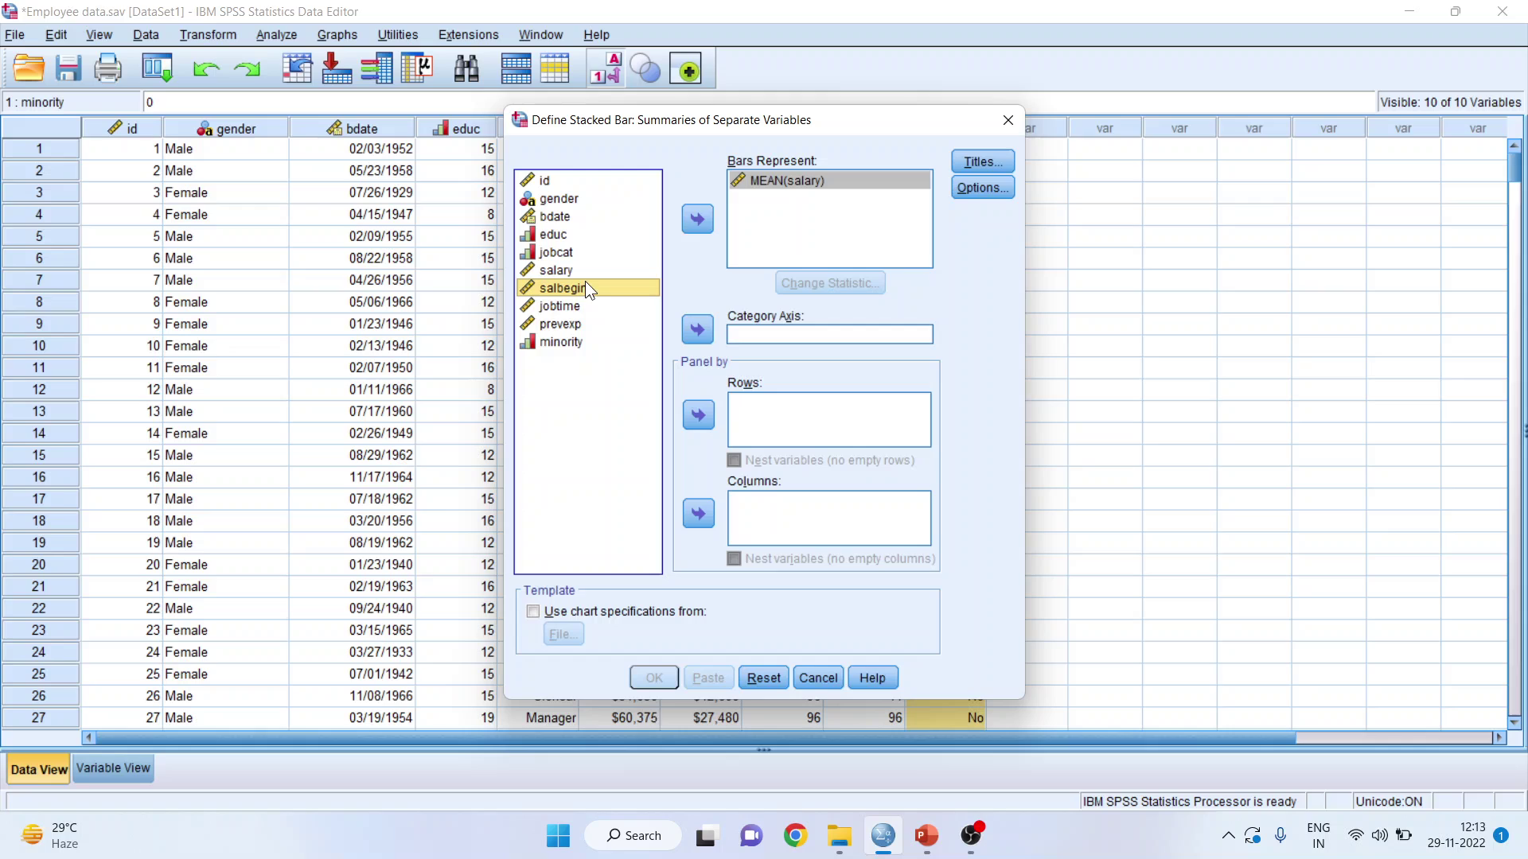
pyautogui.click(694, 218)
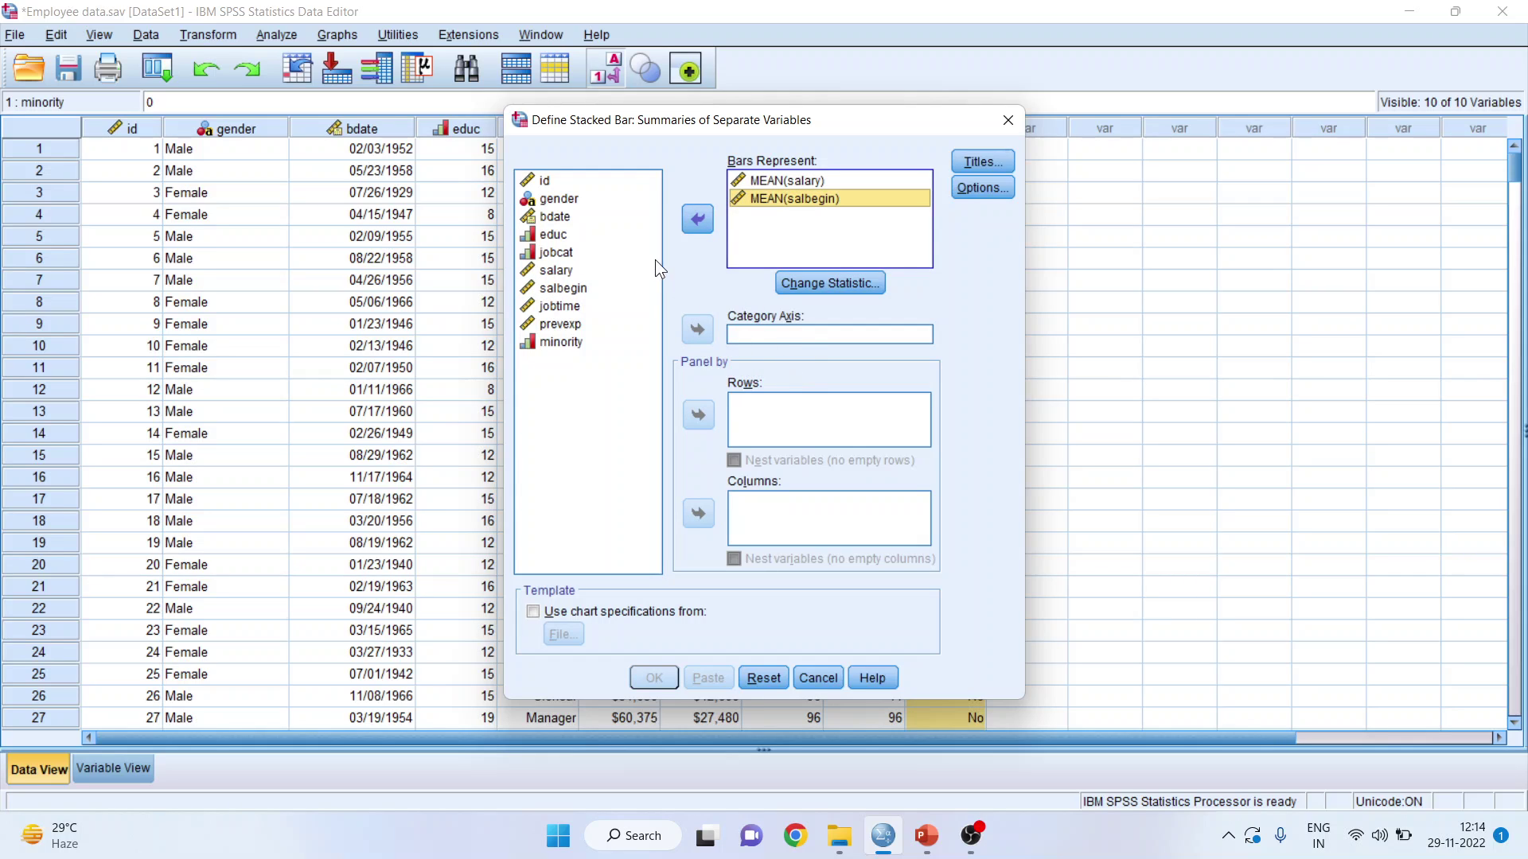
pyautogui.click(573, 200)
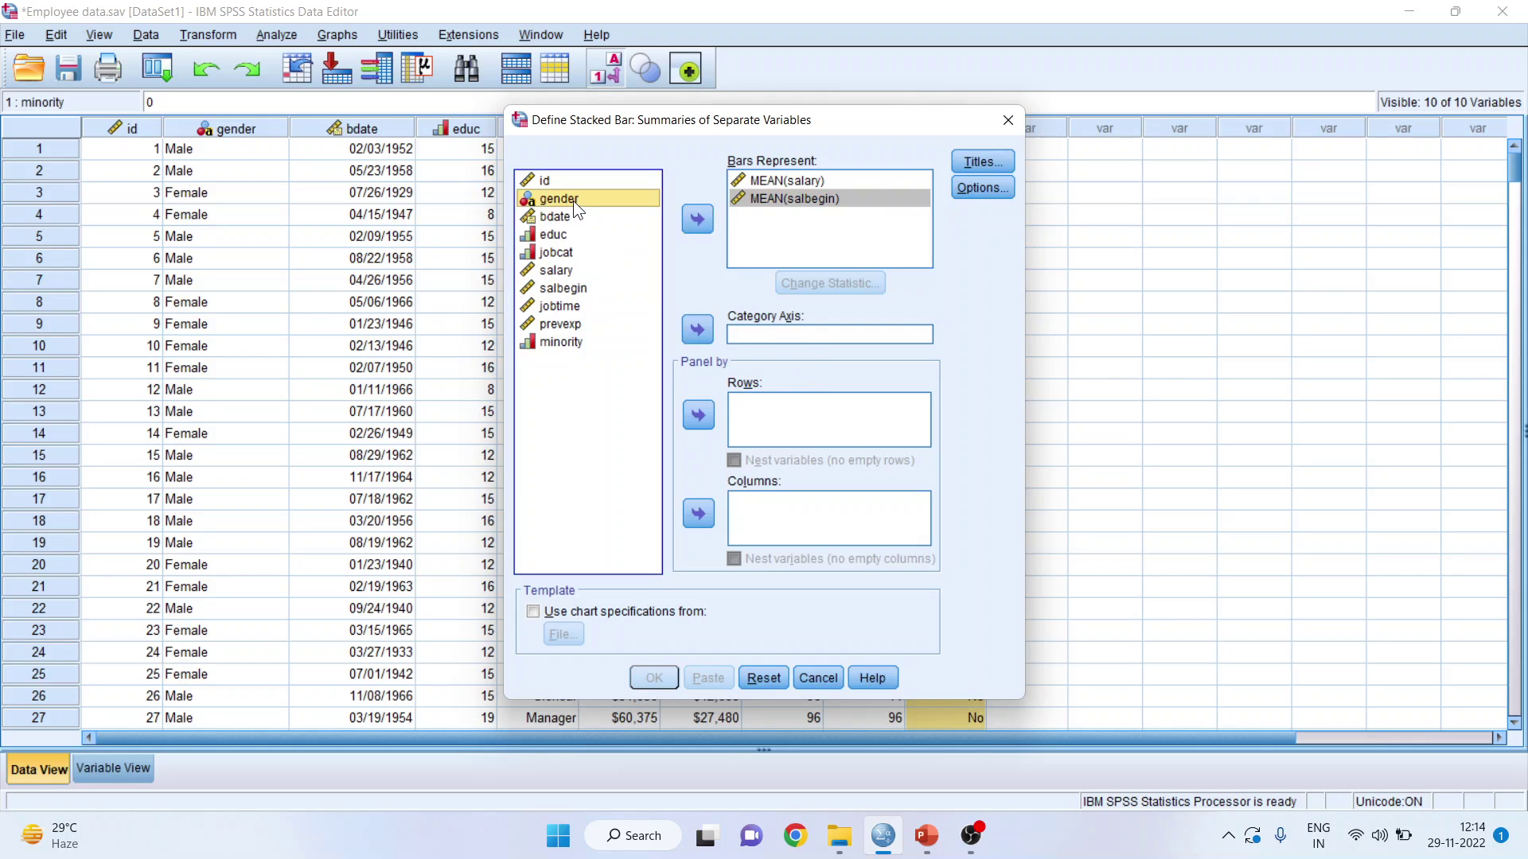
pyautogui.click(699, 330)
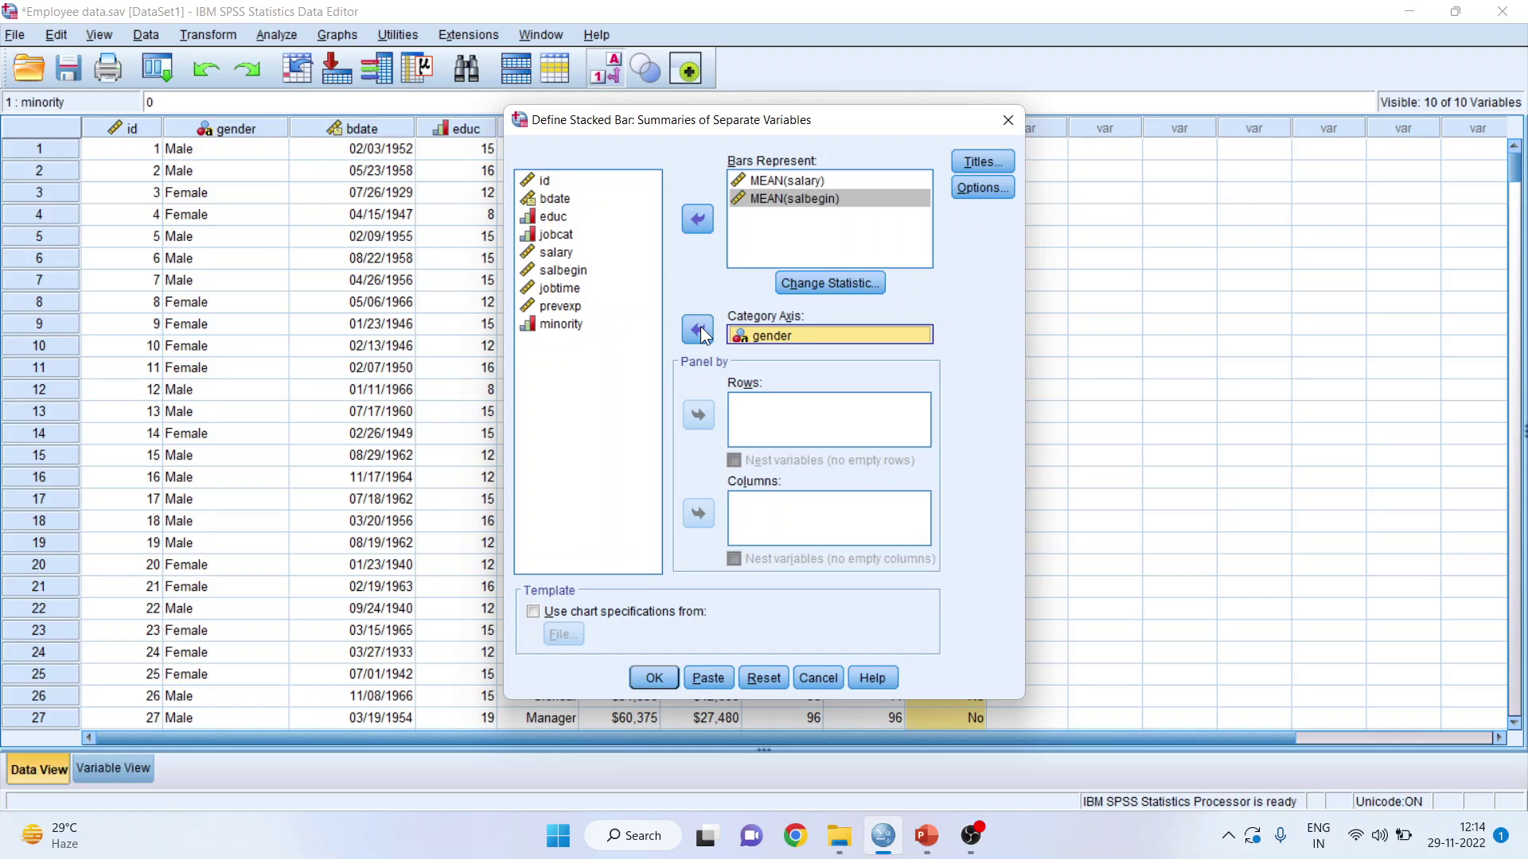
pyautogui.click(654, 678)
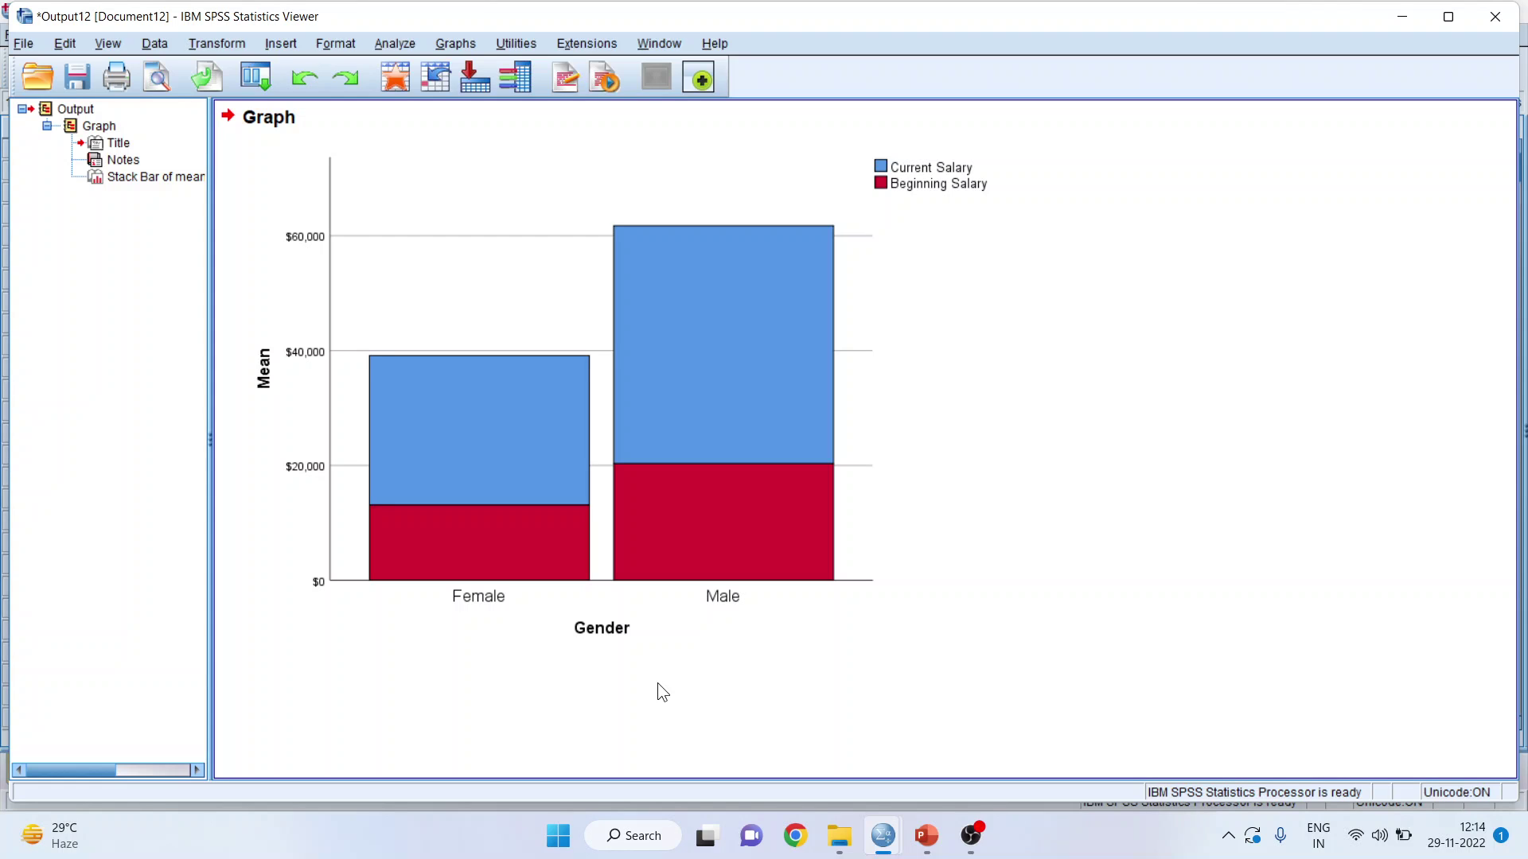
# Turn on data labels so each segment shows its mean, e.g., Female $26,032/$13,092
pyautogui.doubleClick(523, 460)
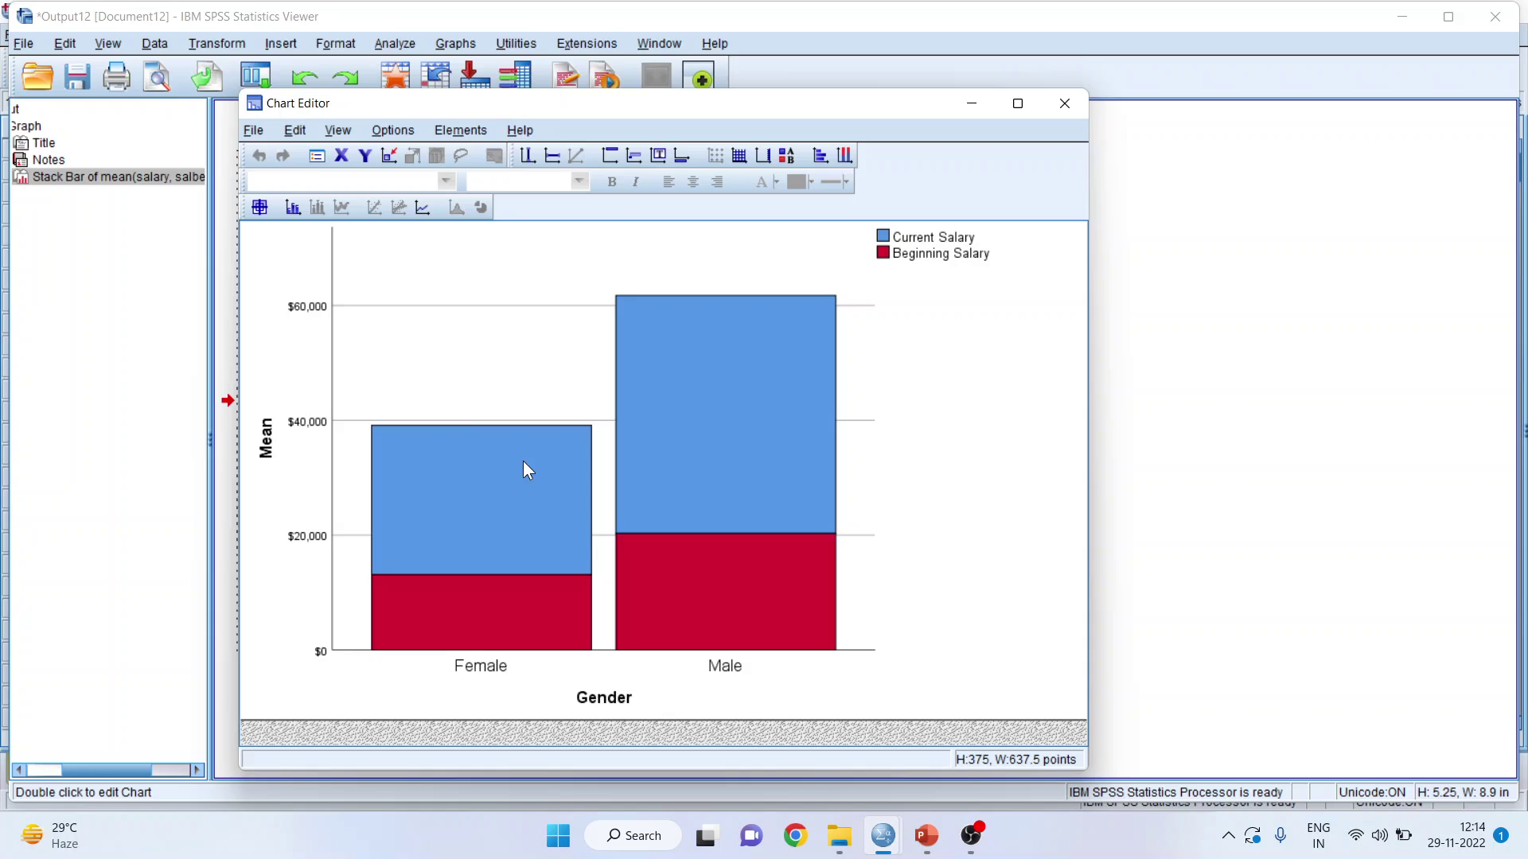
pyautogui.click(291, 207)
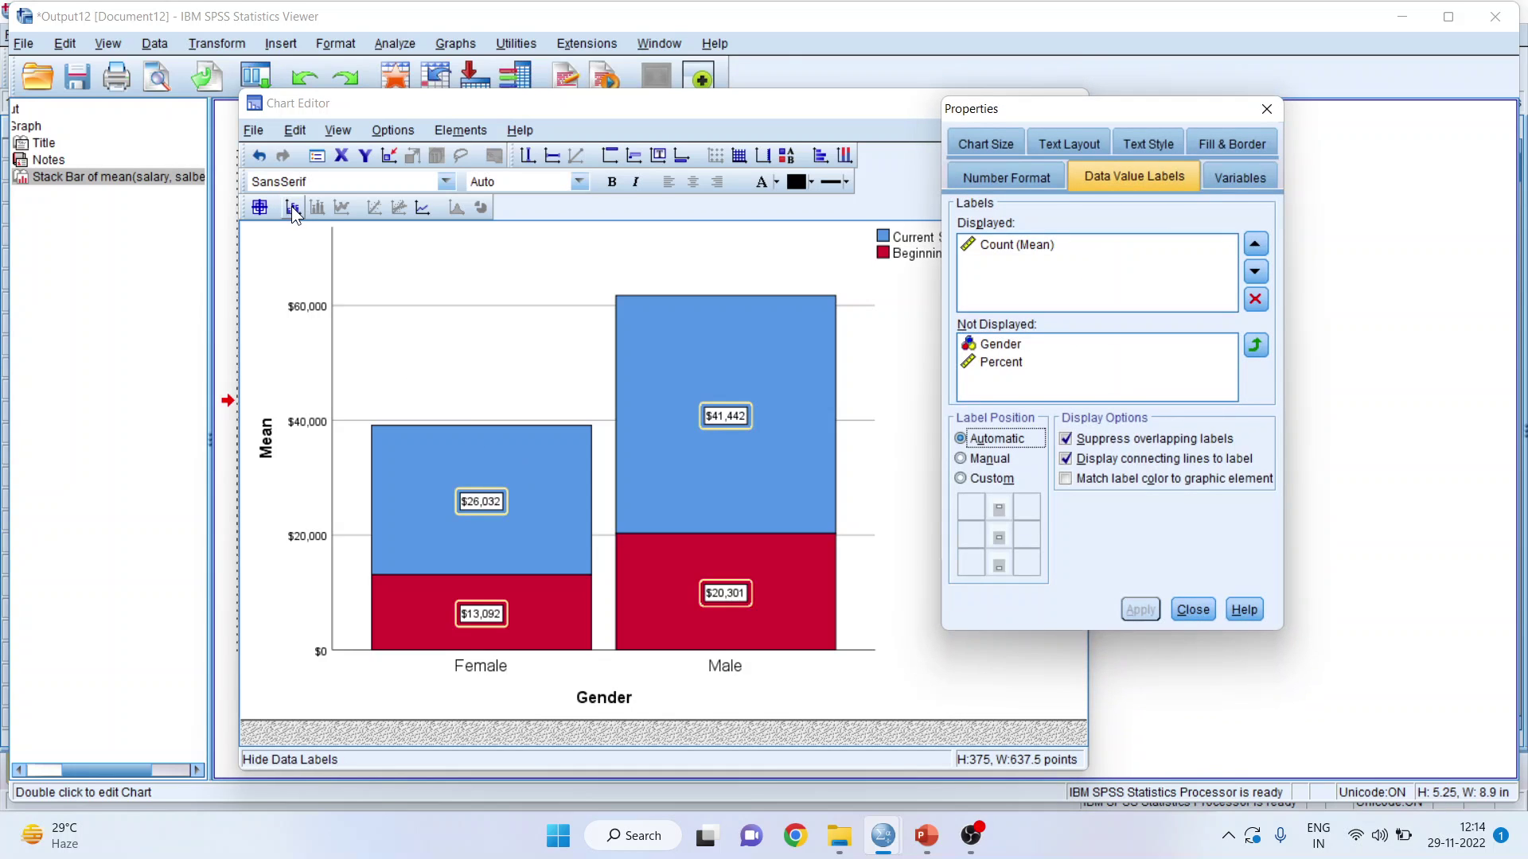
pyautogui.click(1191, 609)
pyautogui.click(1063, 106)
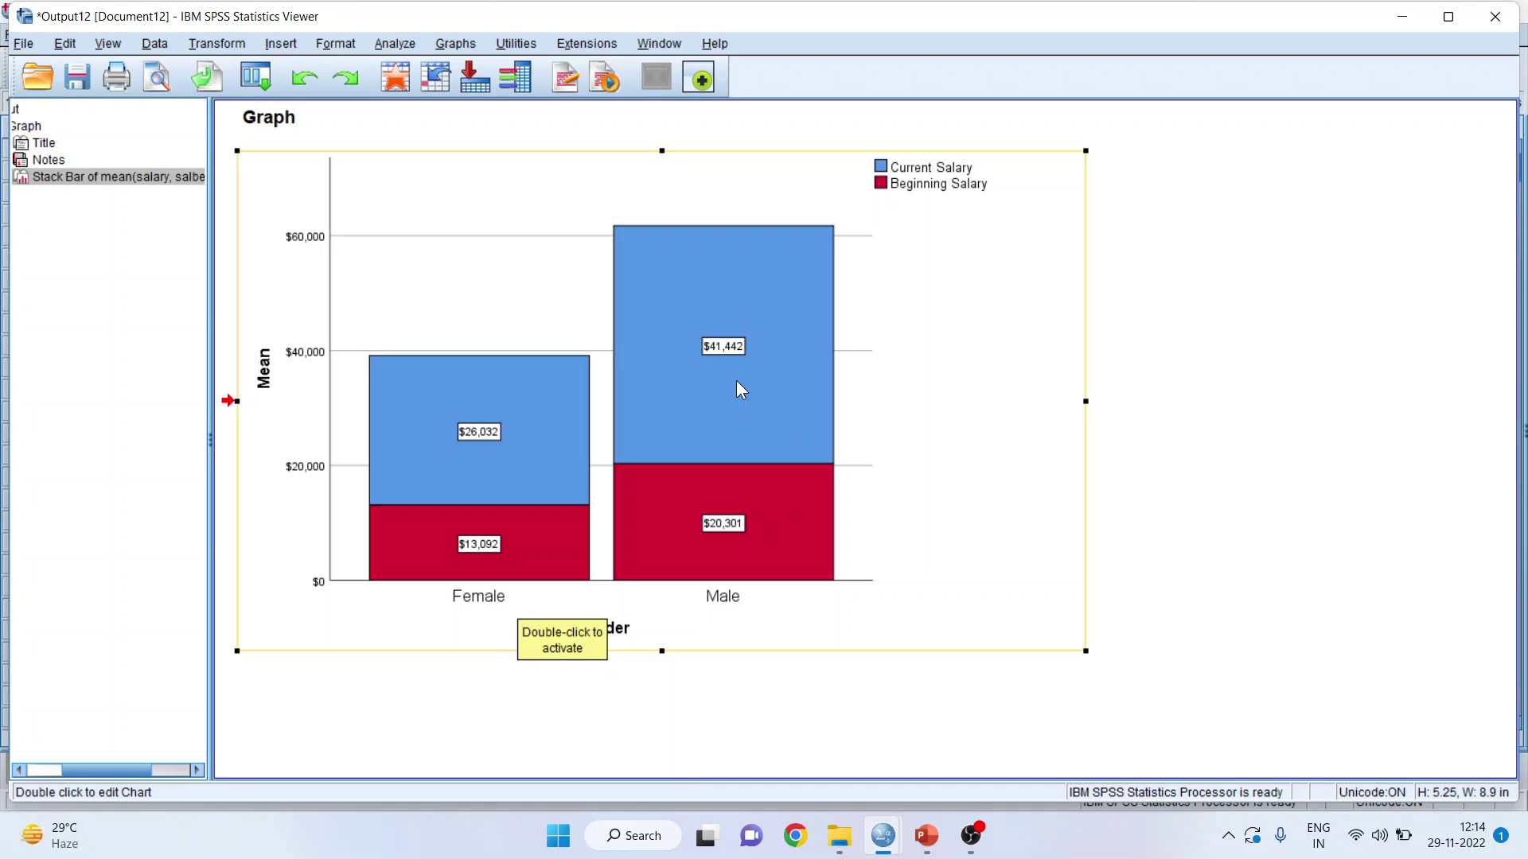
# Recall the stacked bar dialog and rerun it with jobcat as the row panel variable
pyautogui.click(260, 82)
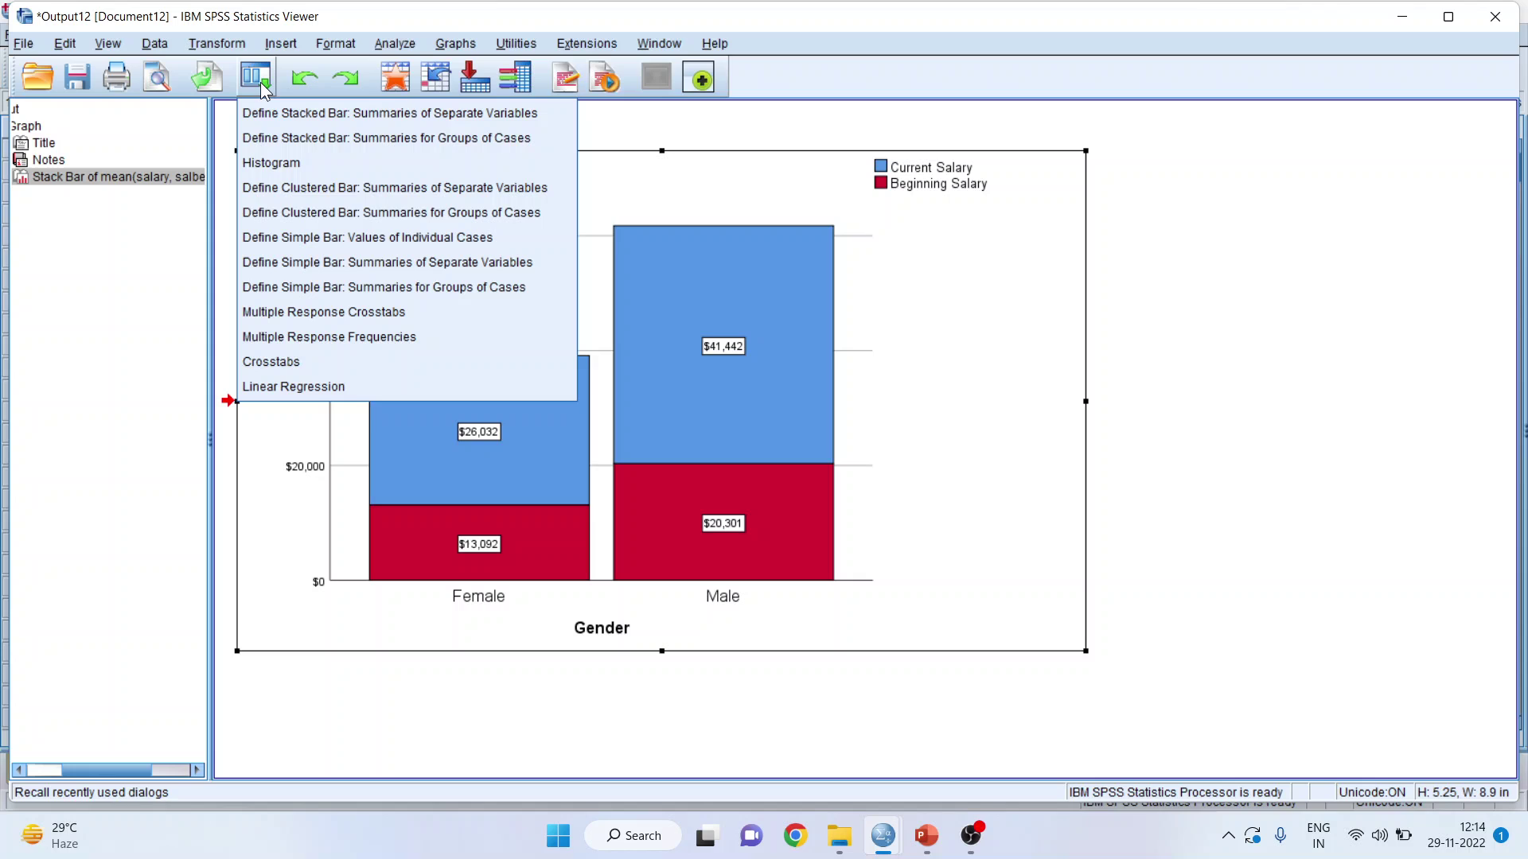
pyautogui.click(280, 113)
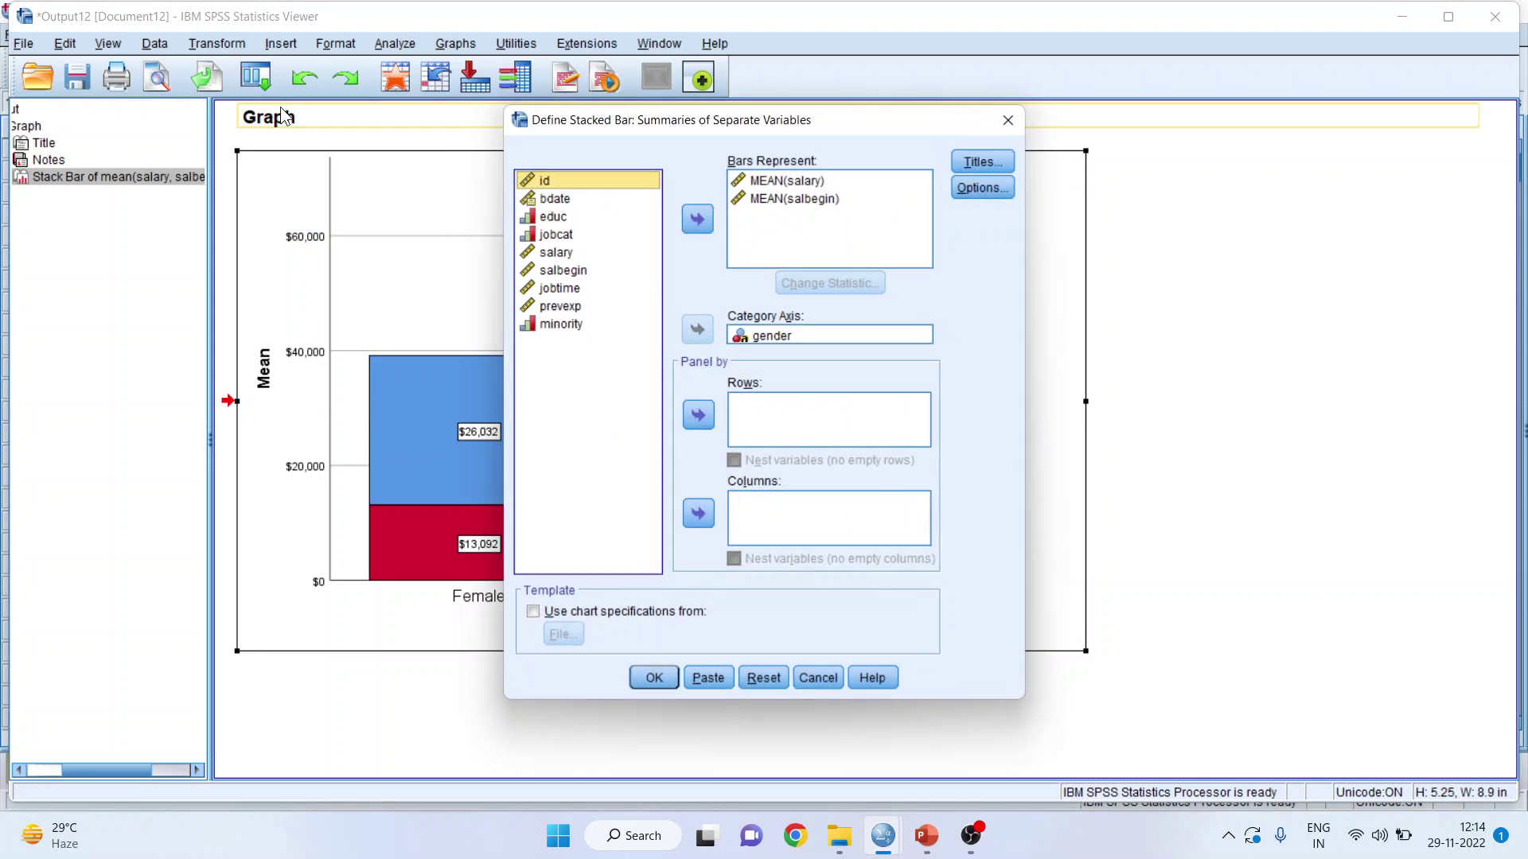
pyautogui.click(565, 237)
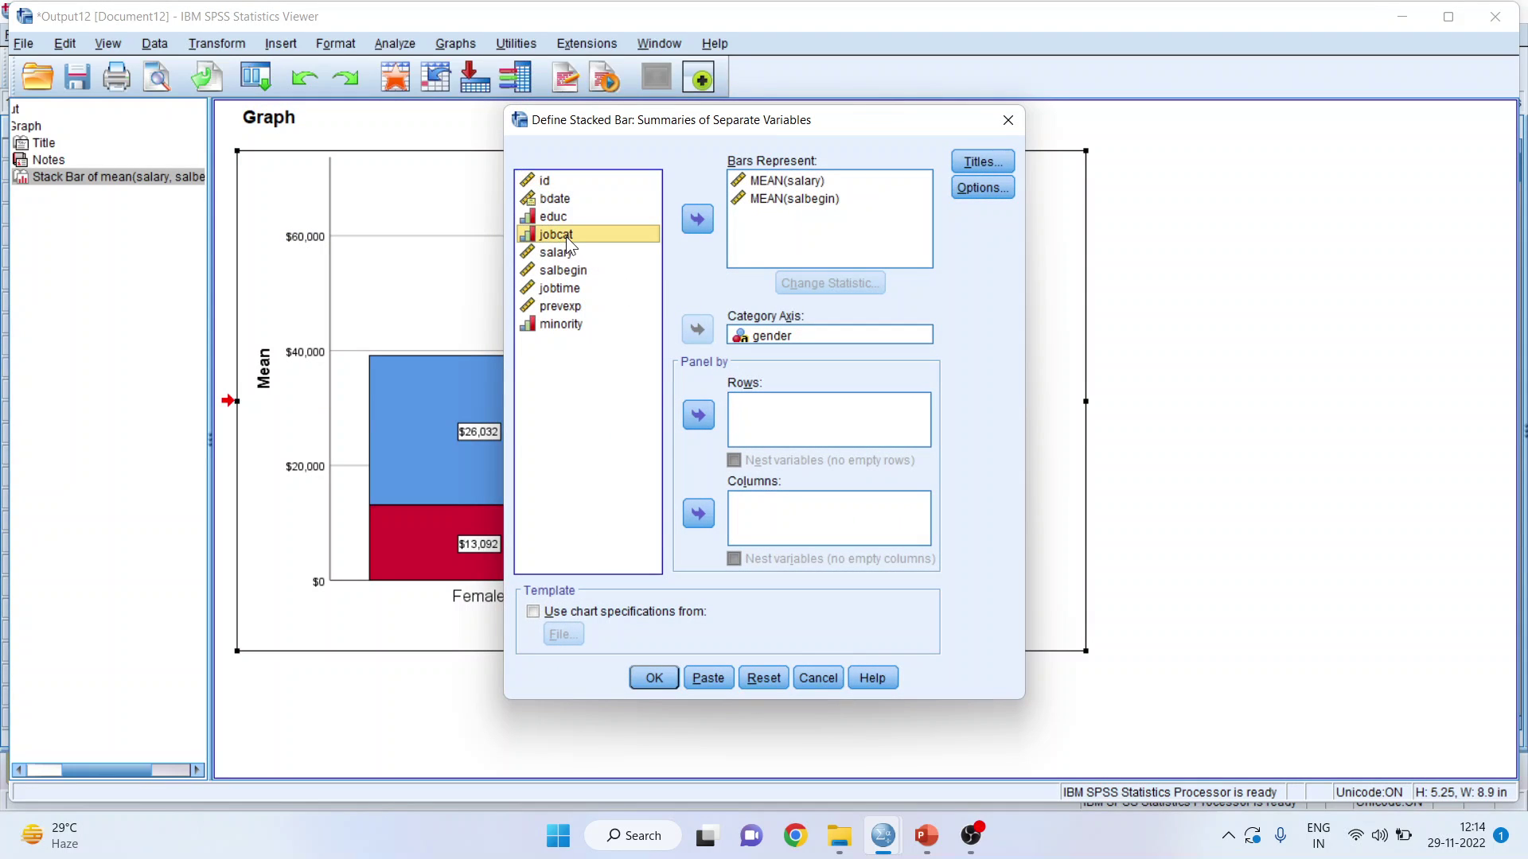
pyautogui.click(699, 413)
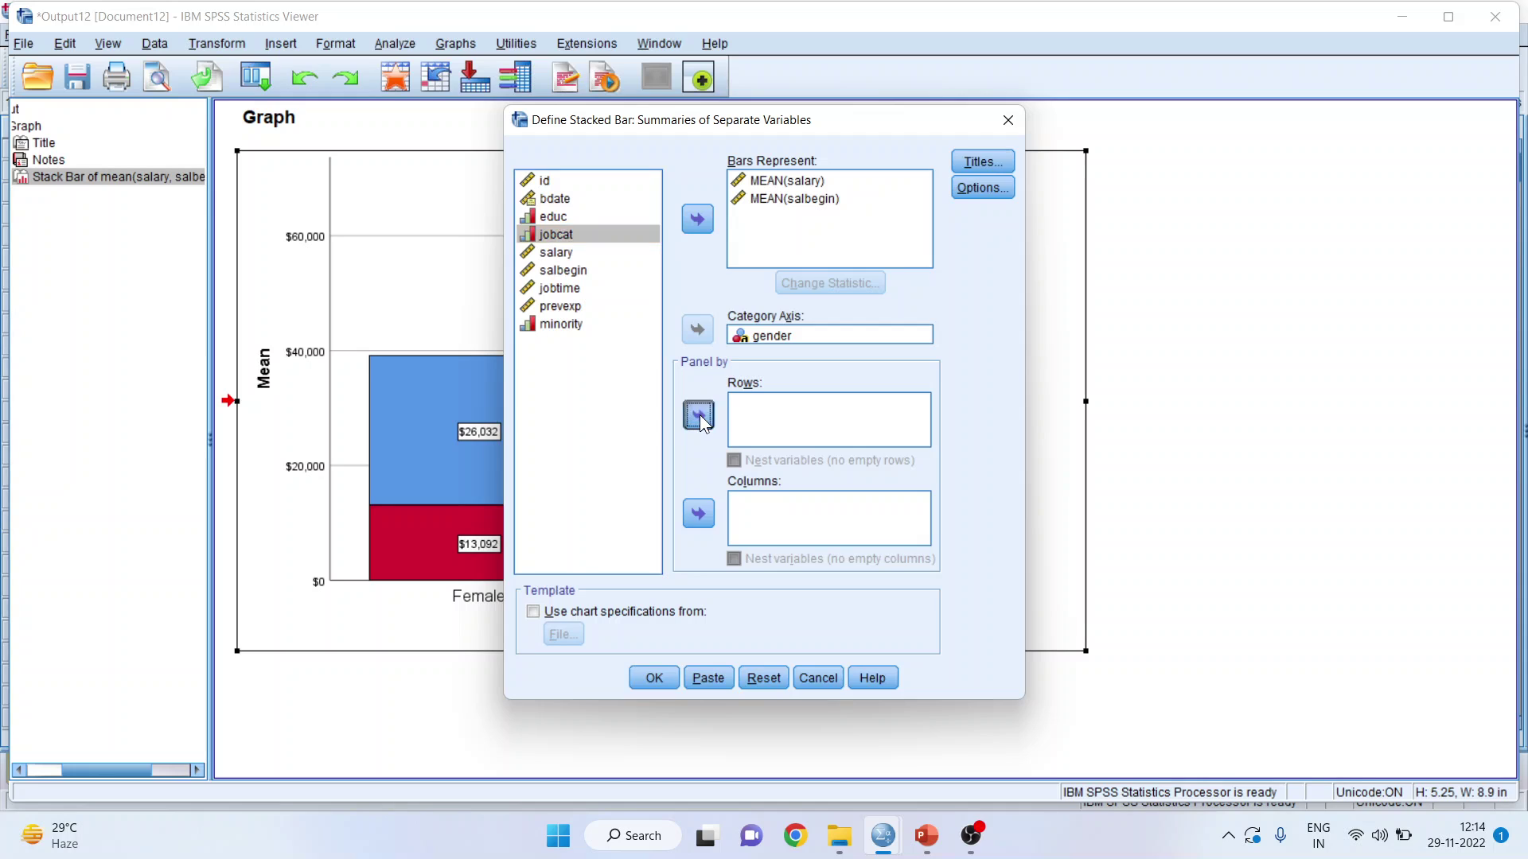
pyautogui.click(665, 680)
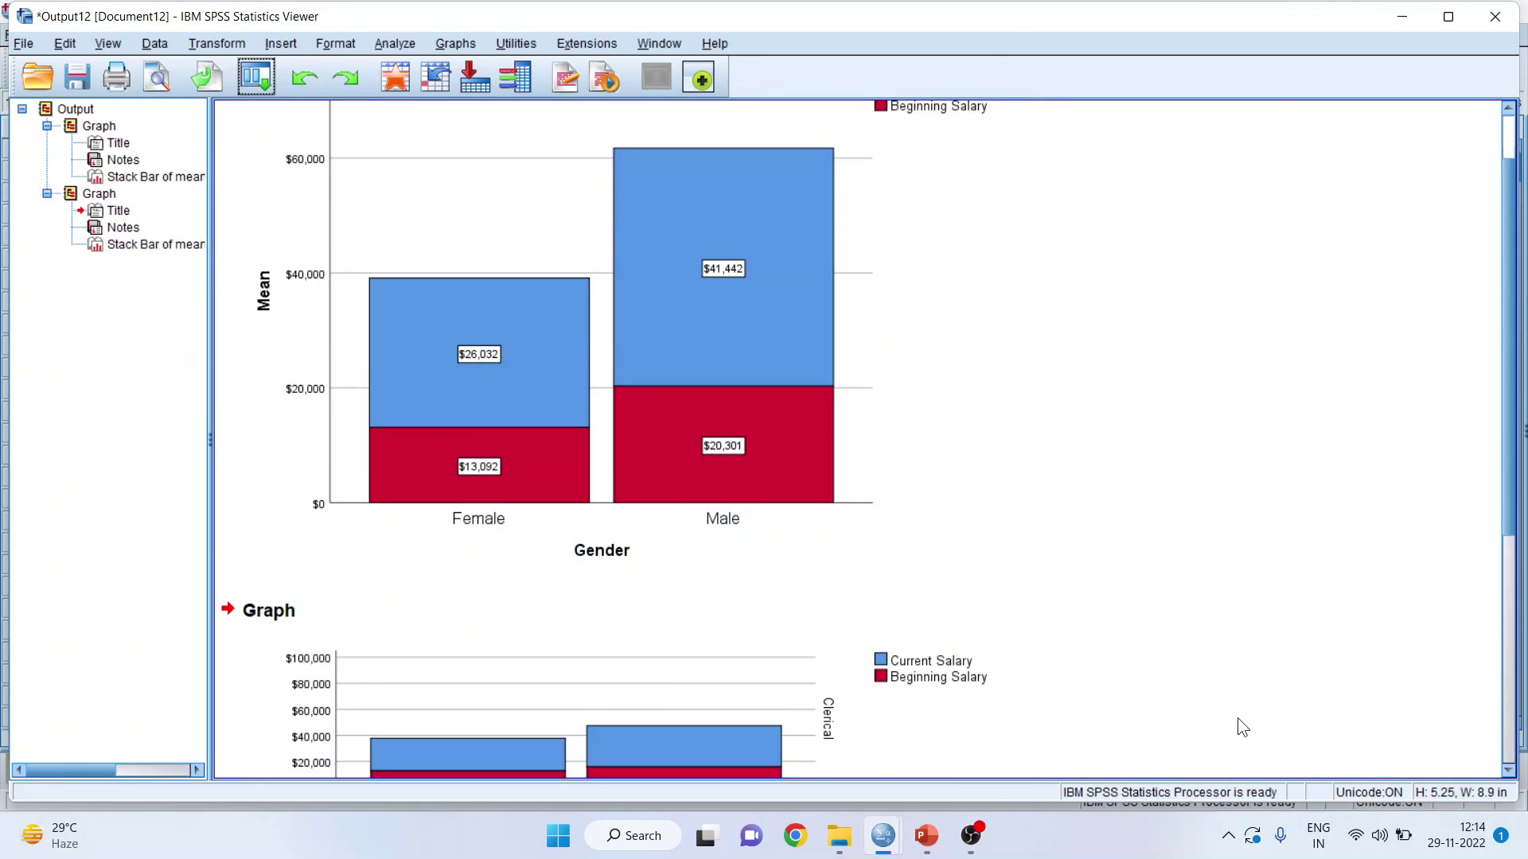
pyautogui.click(1508, 771)
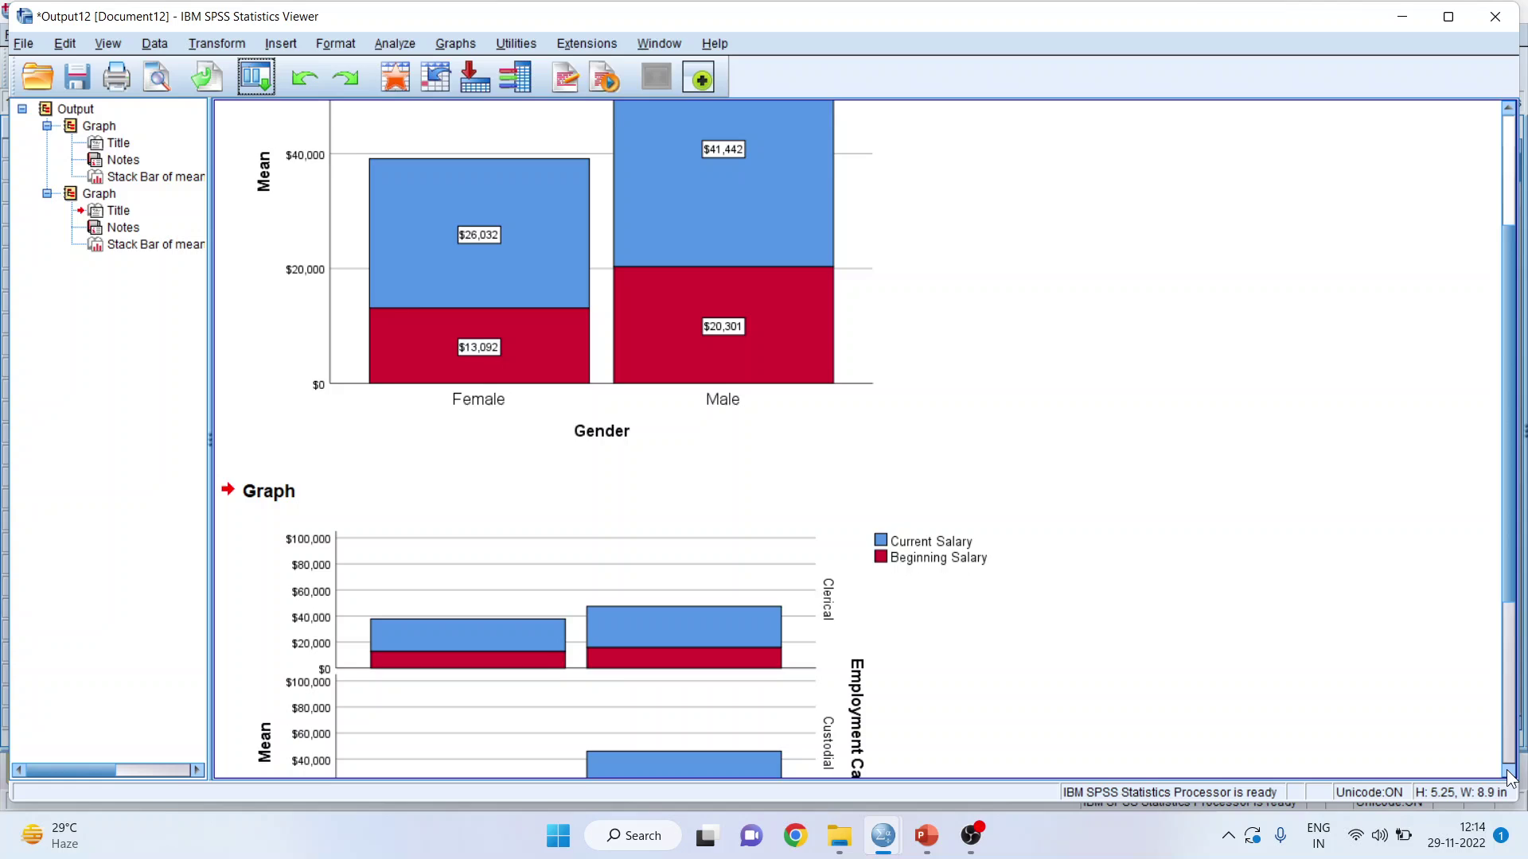
pyautogui.click(1509, 771)
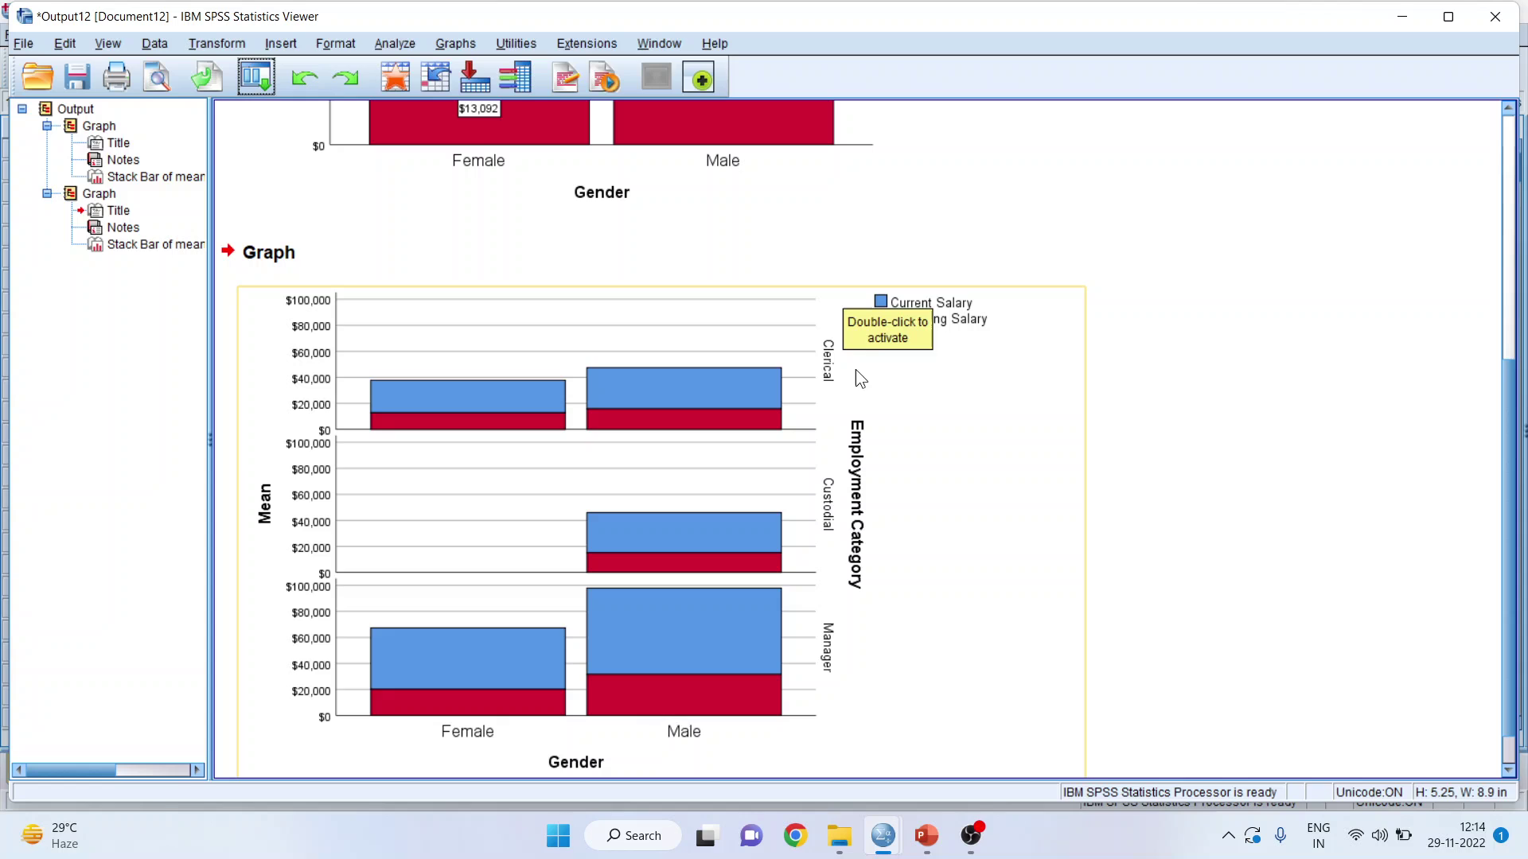
# Turn on data labels for the job-category chart, e.g., Manager Male $66,243/$31,628
pyautogui.doubleClick(659, 403)
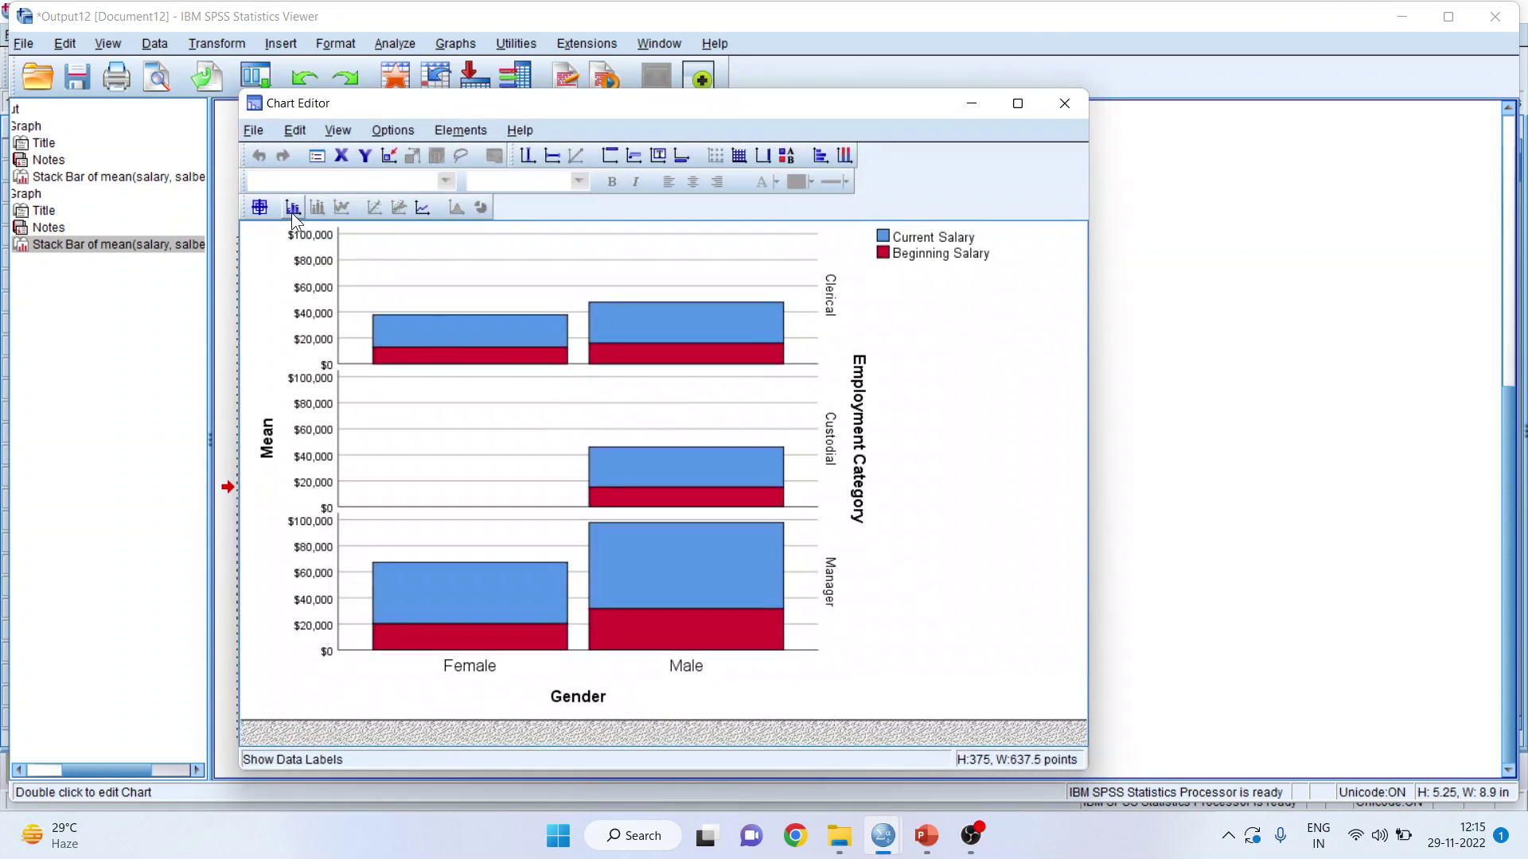
pyautogui.click(292, 210)
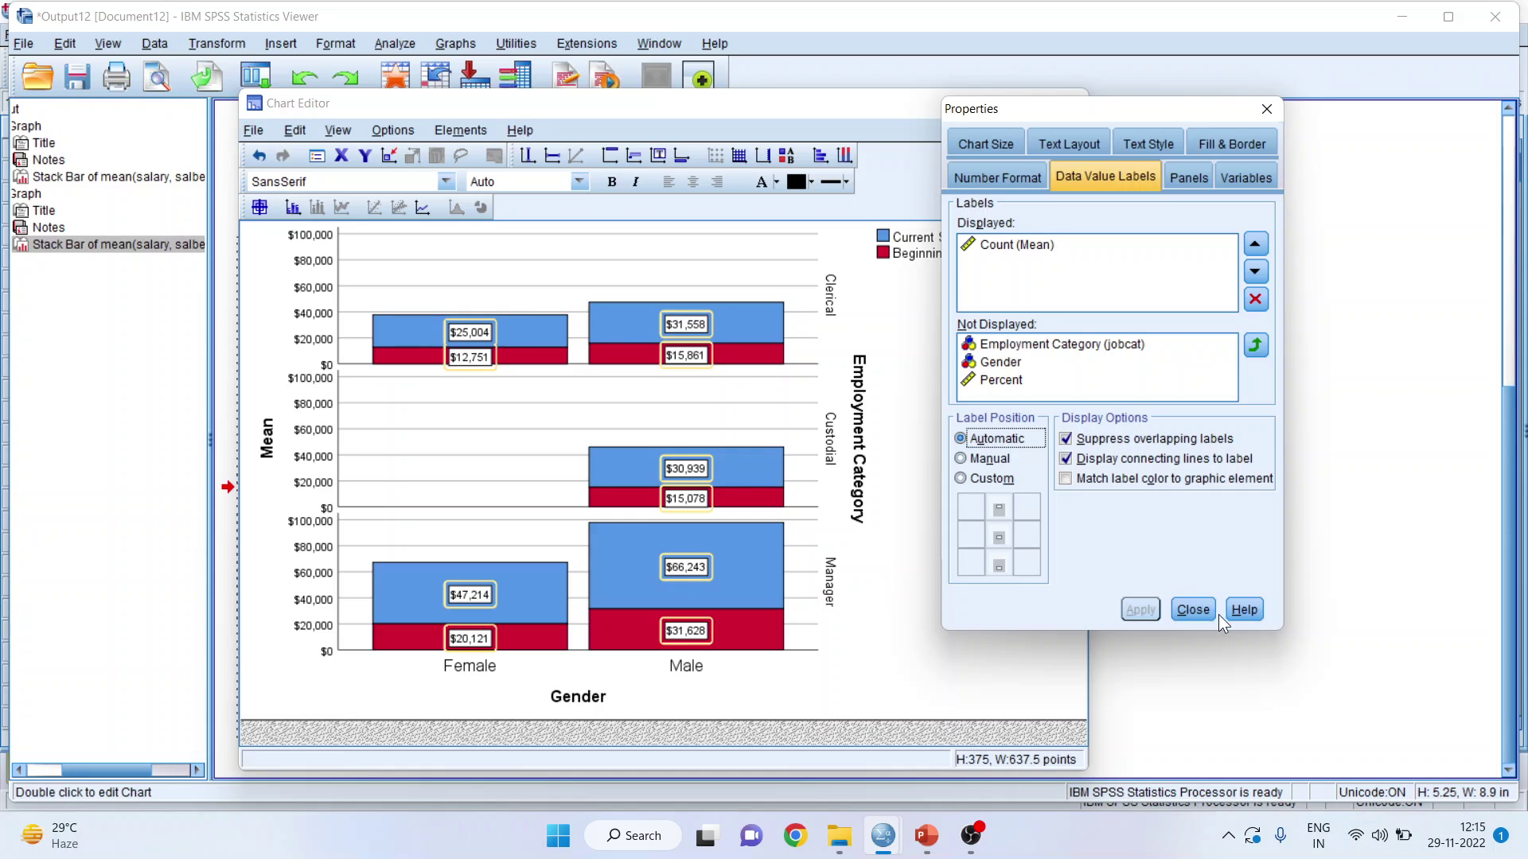
pyautogui.click(1202, 609)
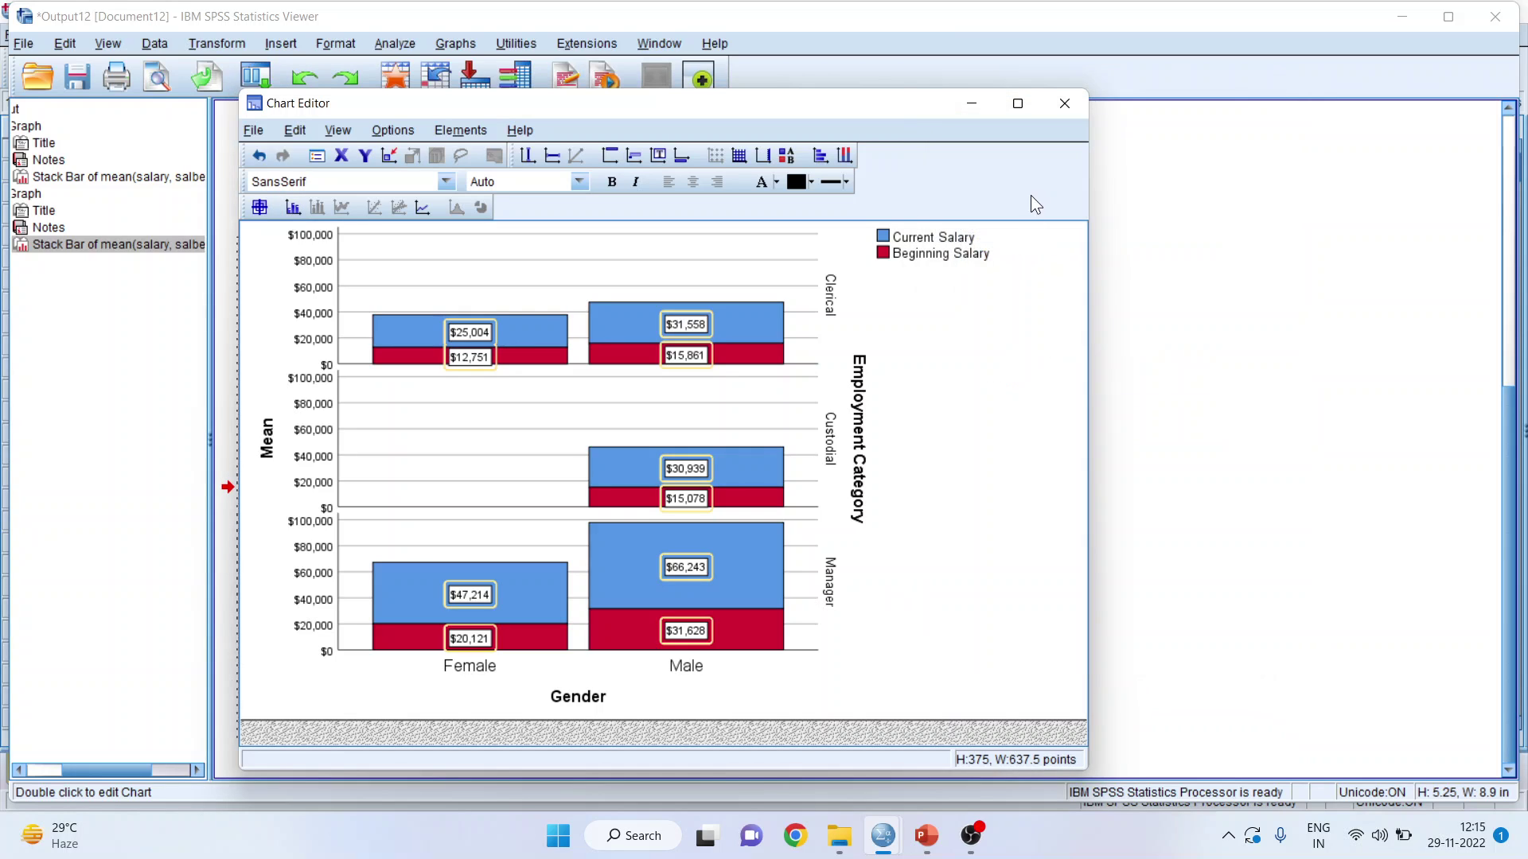
pyautogui.click(1064, 104)
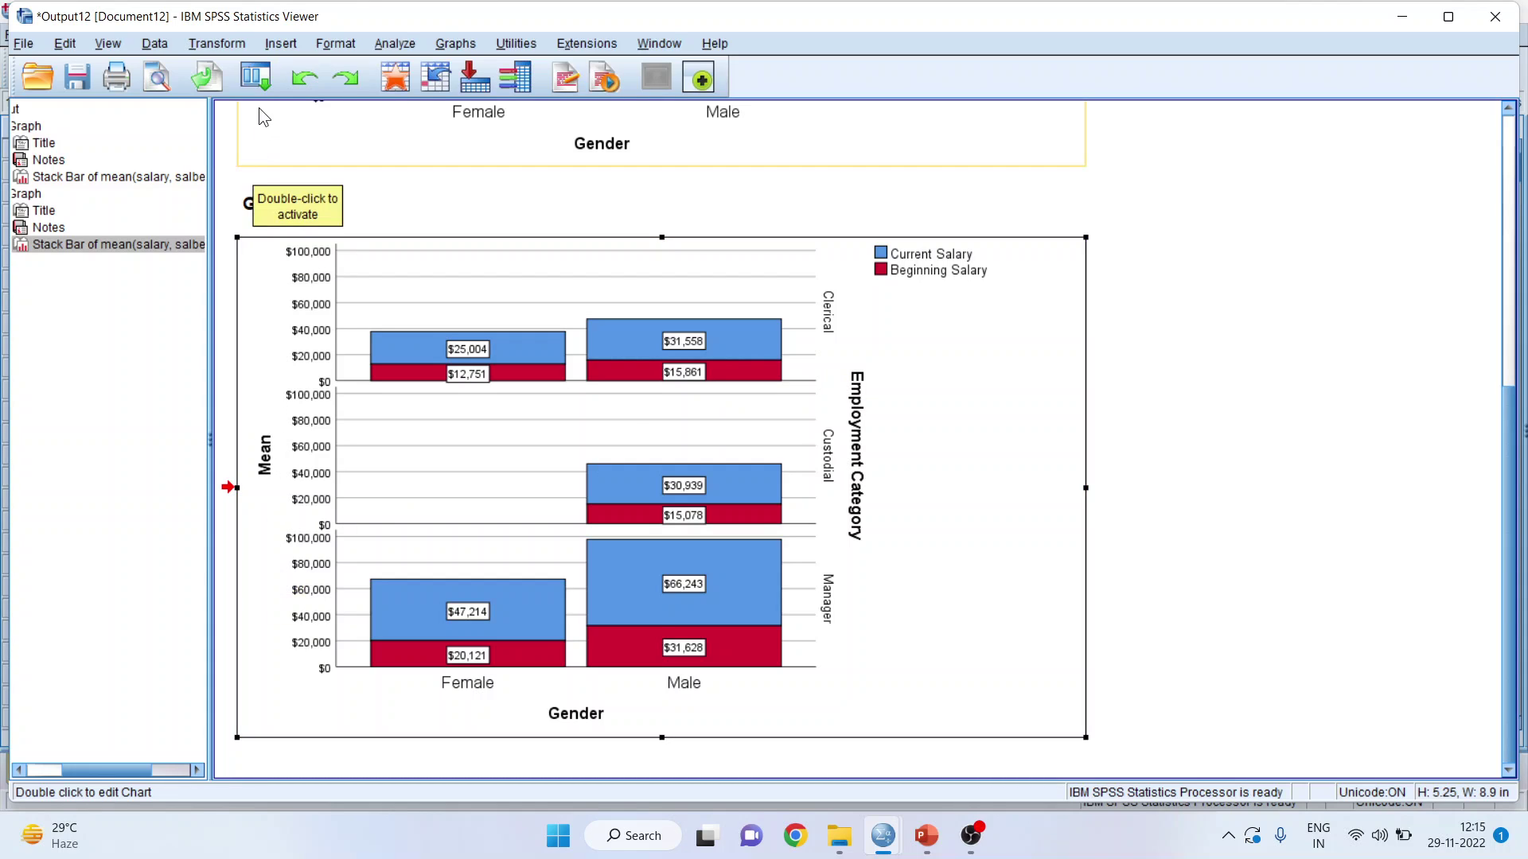
# Recall the stacked bar dialog and rerun it with minority as the column panel variable
pyautogui.click(256, 77)
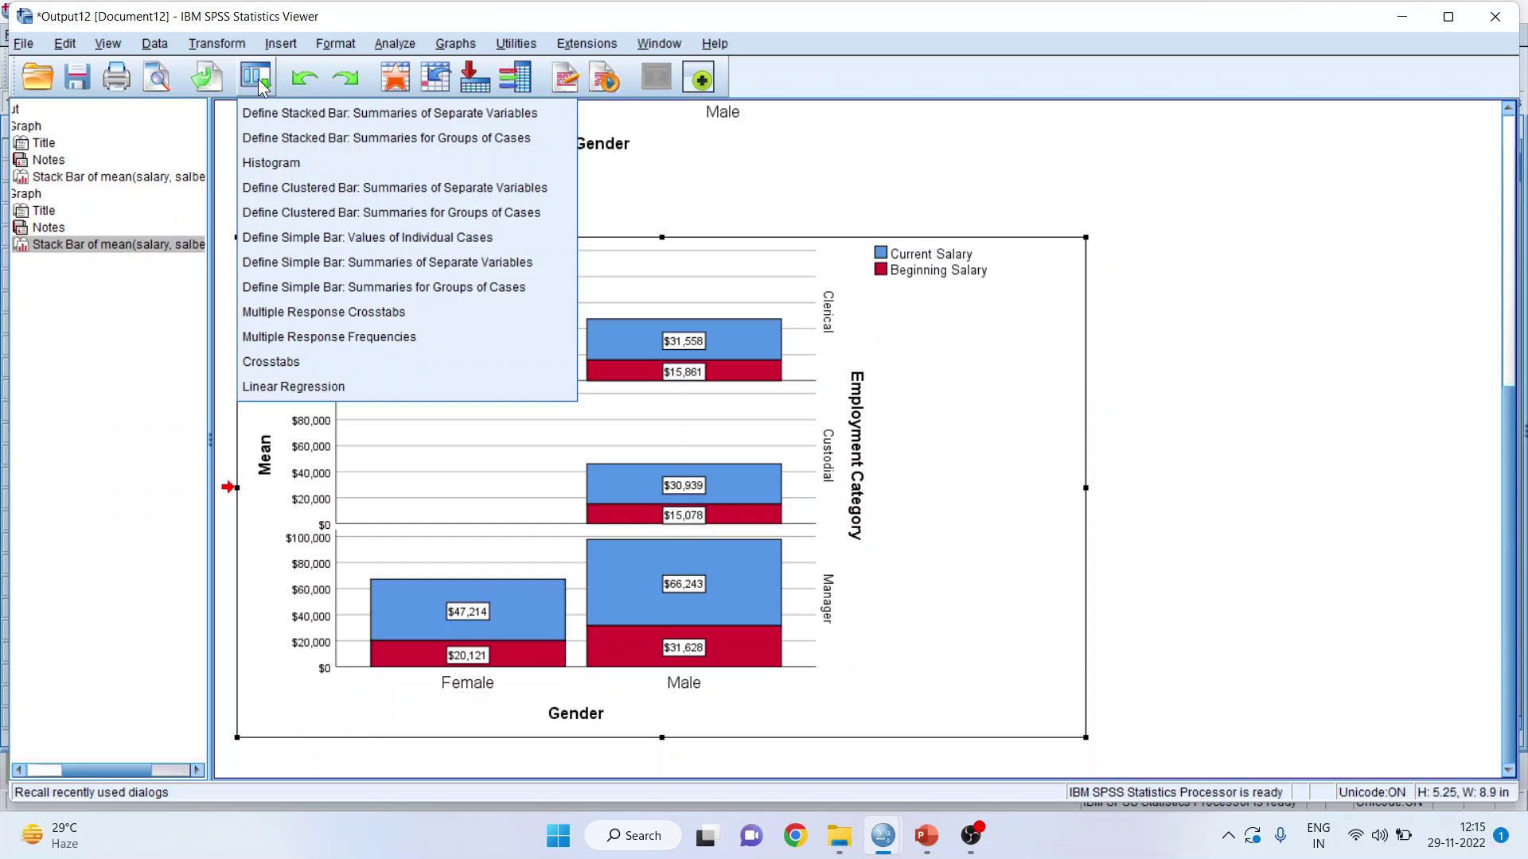
pyautogui.click(291, 113)
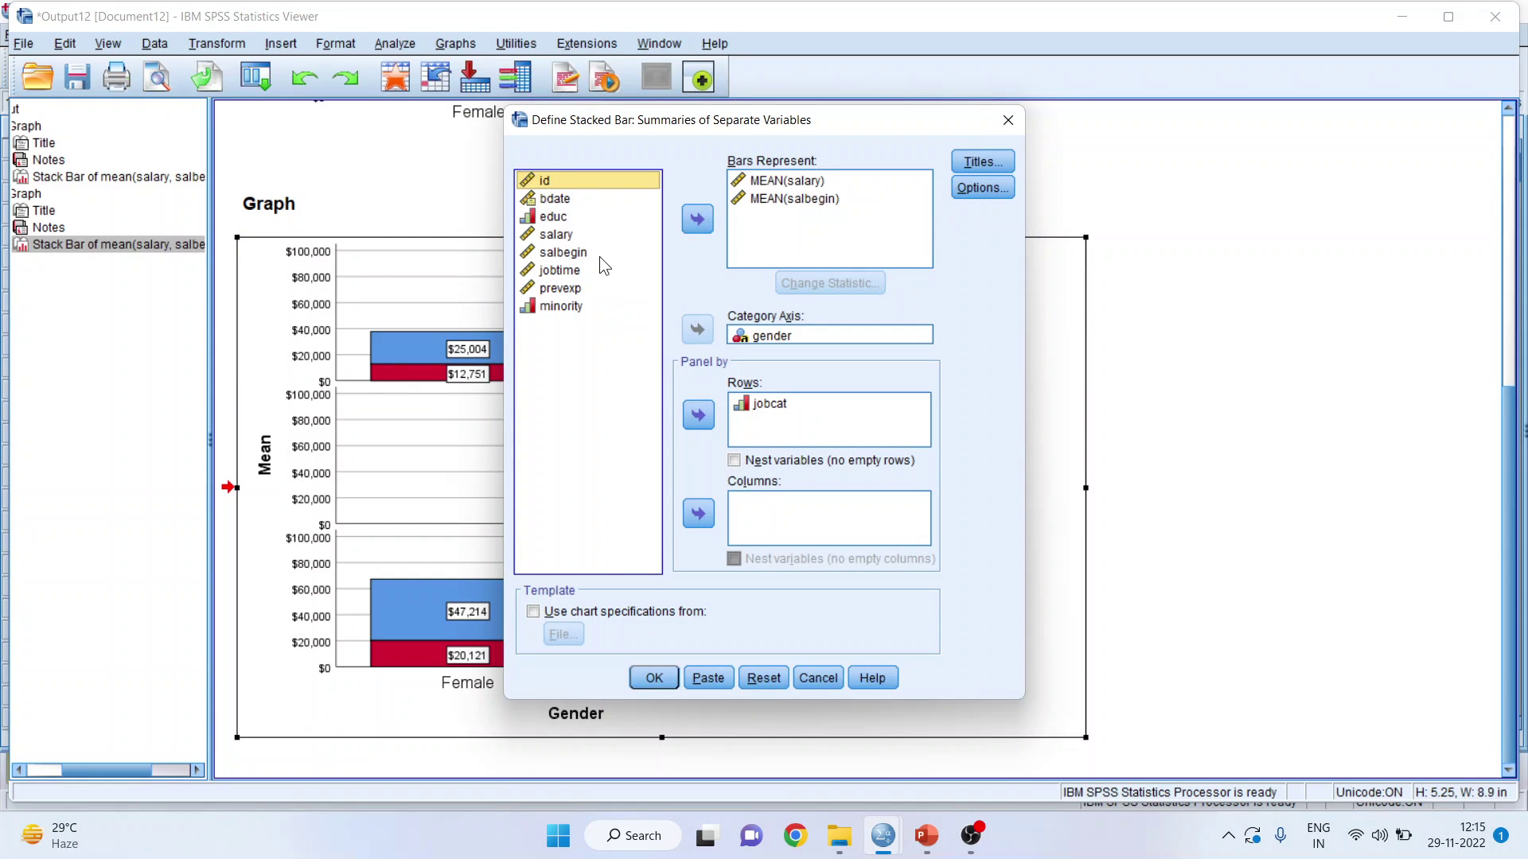
pyautogui.click(578, 308)
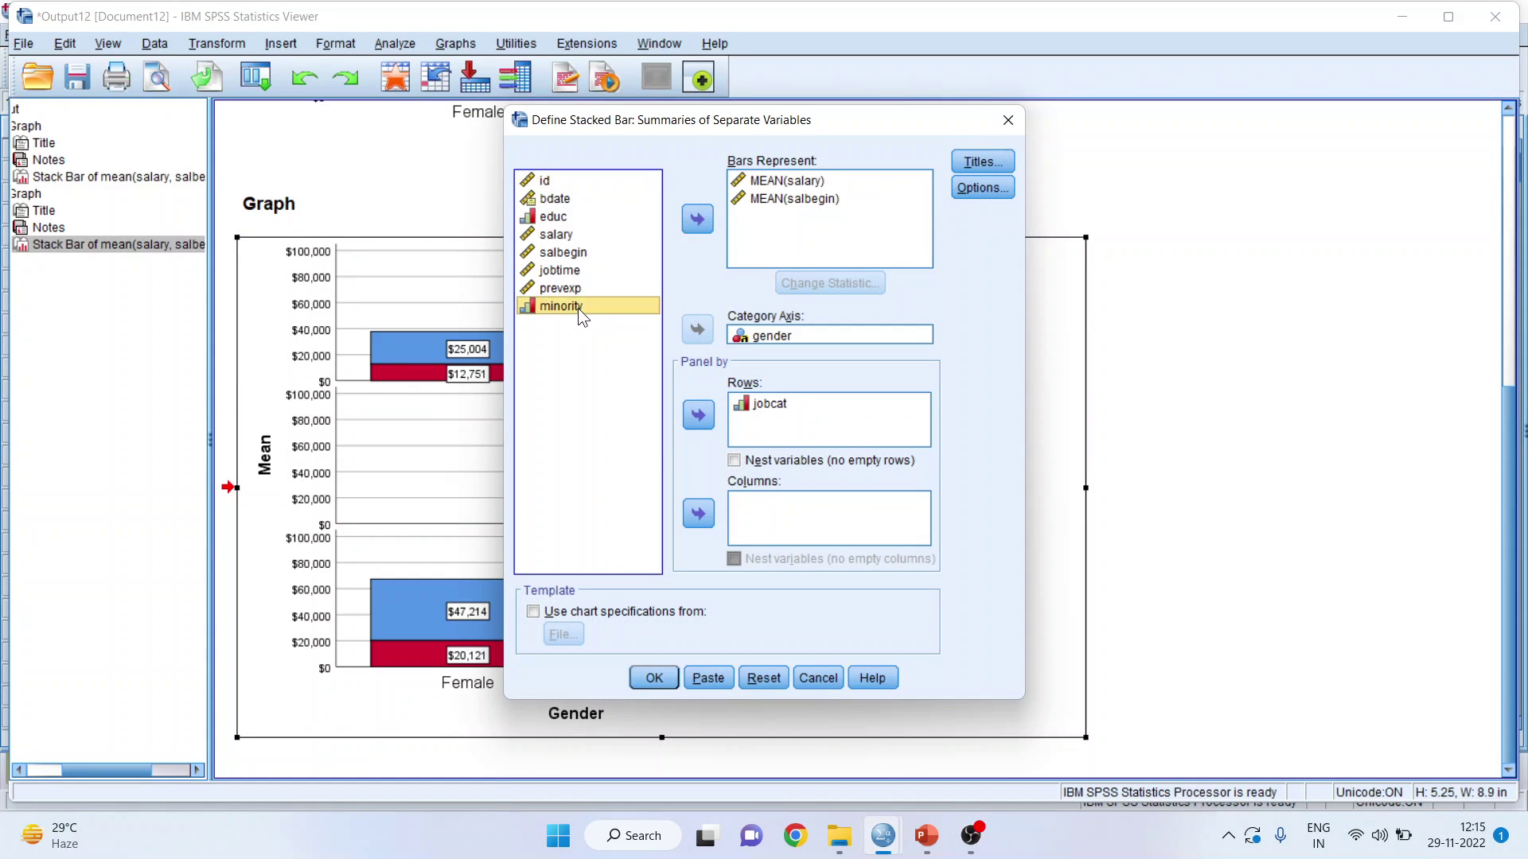
pyautogui.click(705, 514)
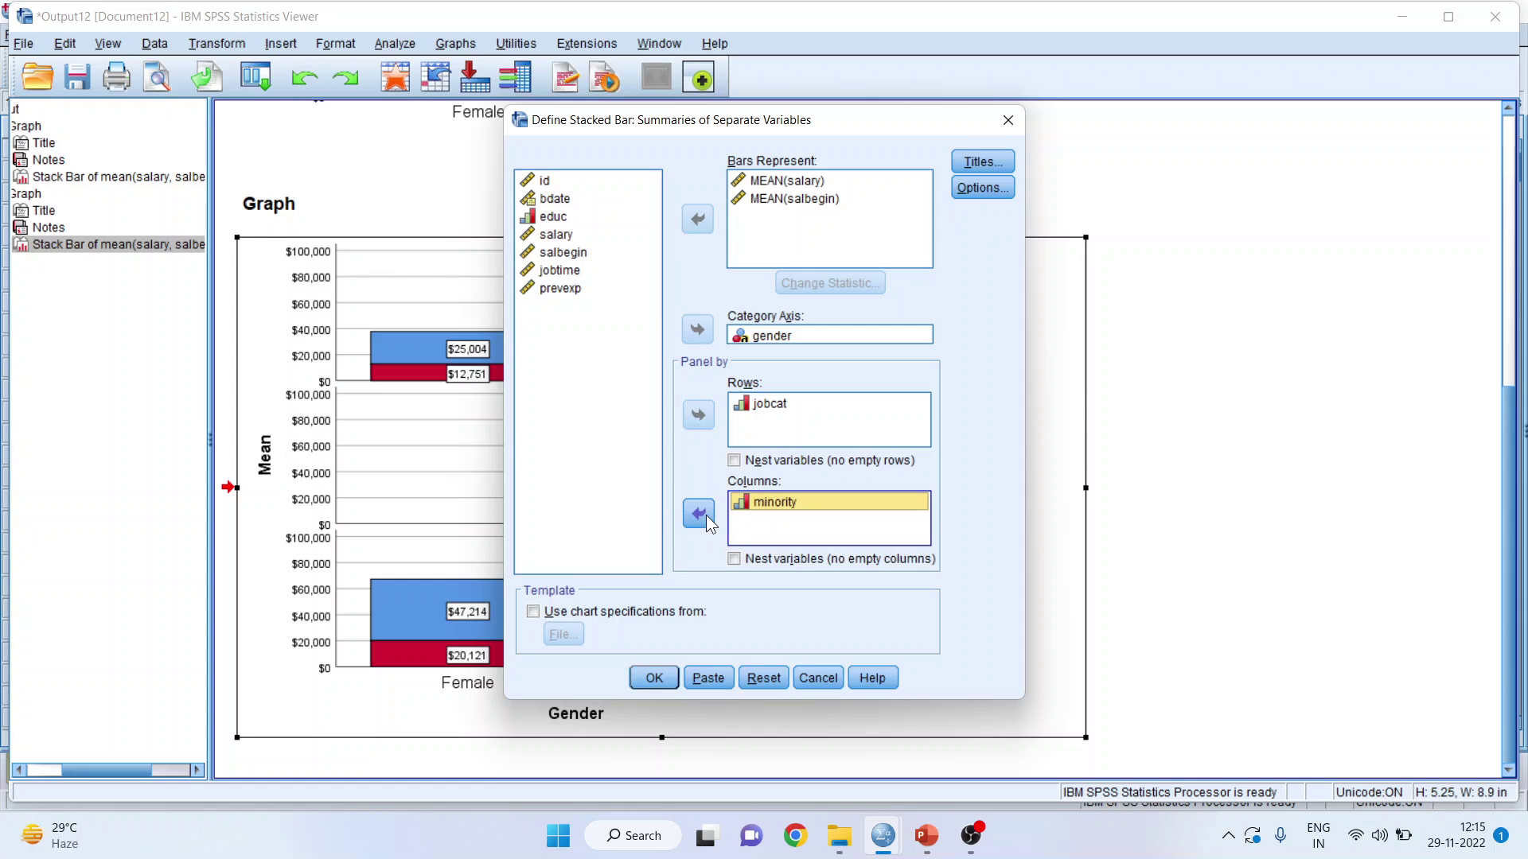
pyautogui.click(654, 679)
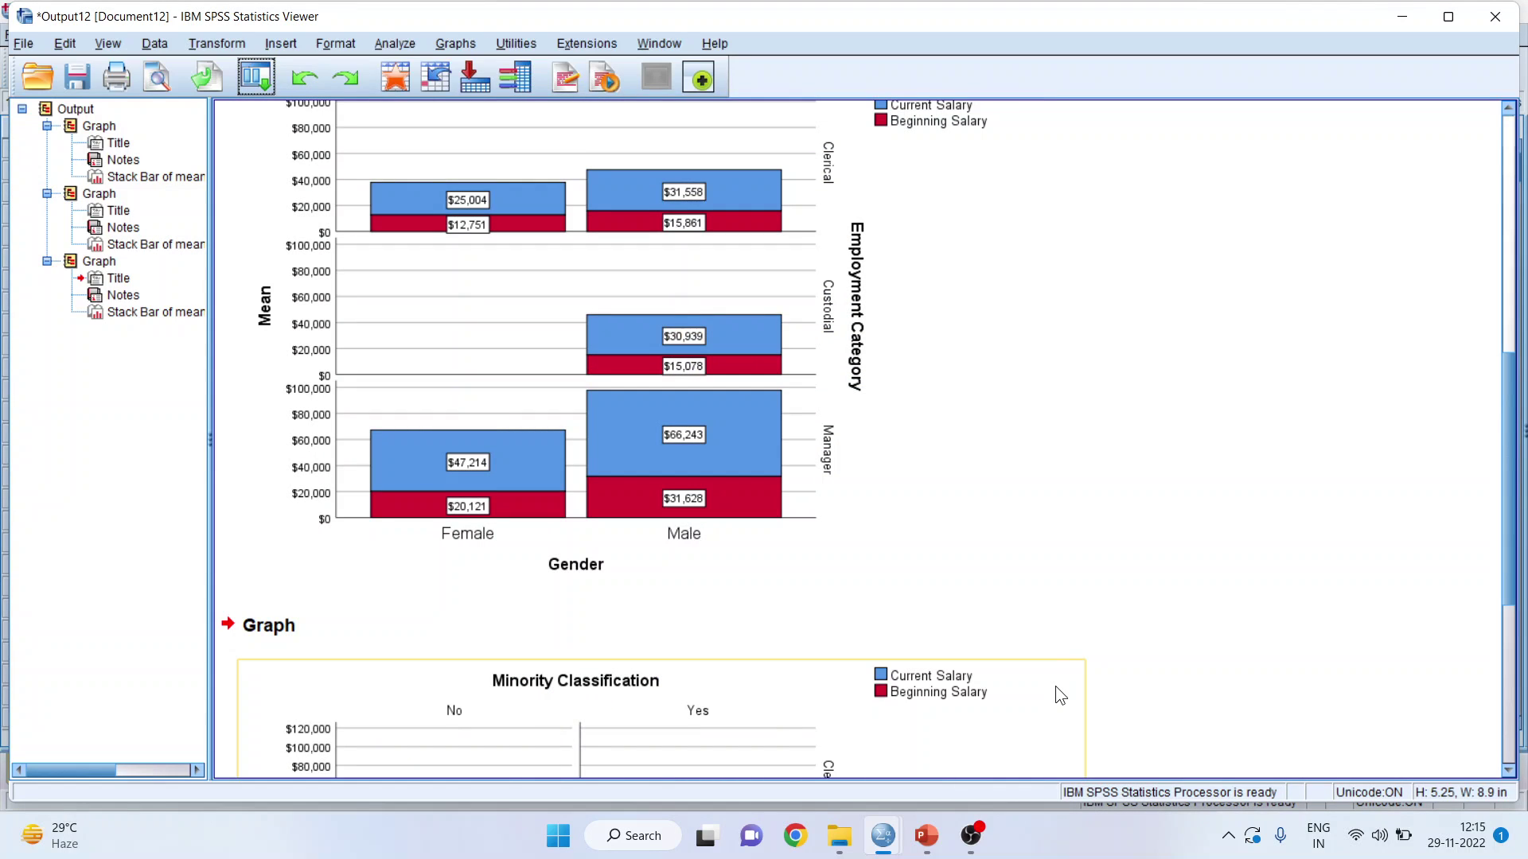
# Maximize the Viewer window to view the new minority-paneled chart
pyautogui.click(1444, 23)
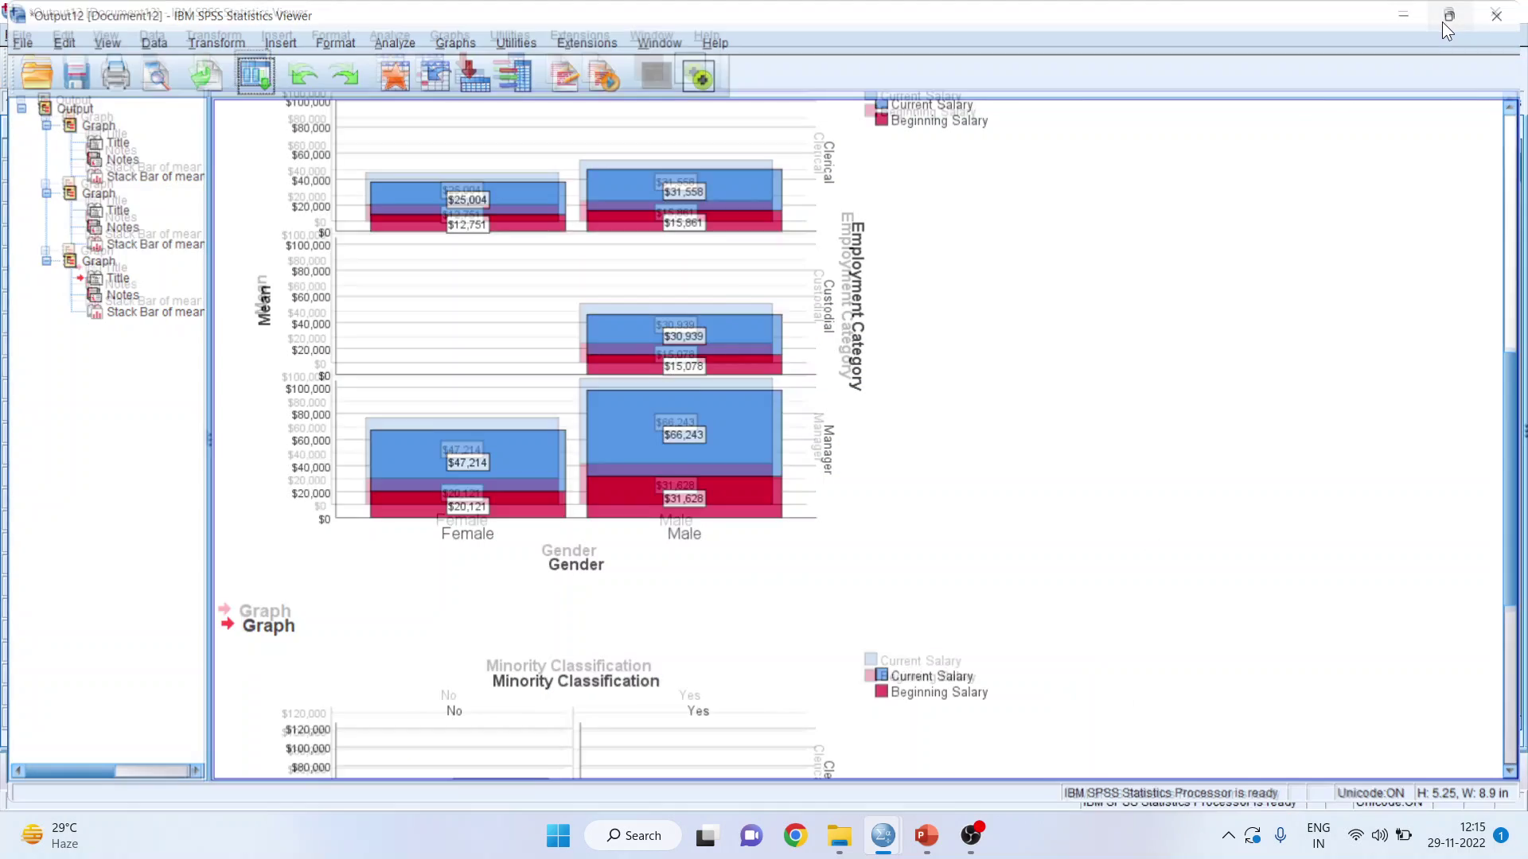
pyautogui.click(1517, 780)
pyautogui.click(1517, 783)
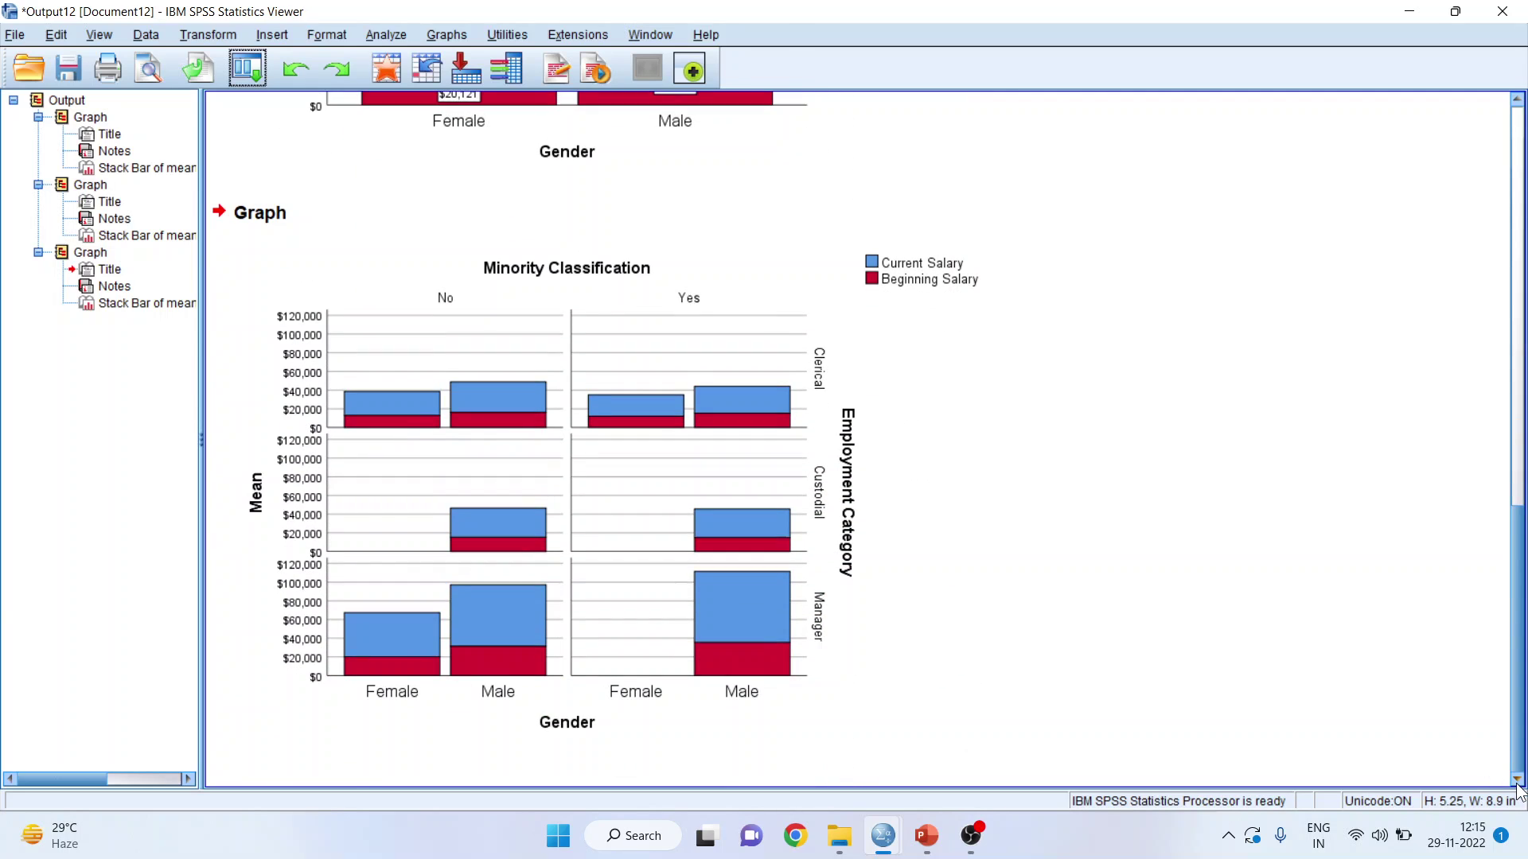
pyautogui.click(827, 542)
# Turn on data labels for the minority chart (e.g., Manager Male Yes $76,038/$35,393), then switch to PowerPoint
pyautogui.doubleClick(708, 392)
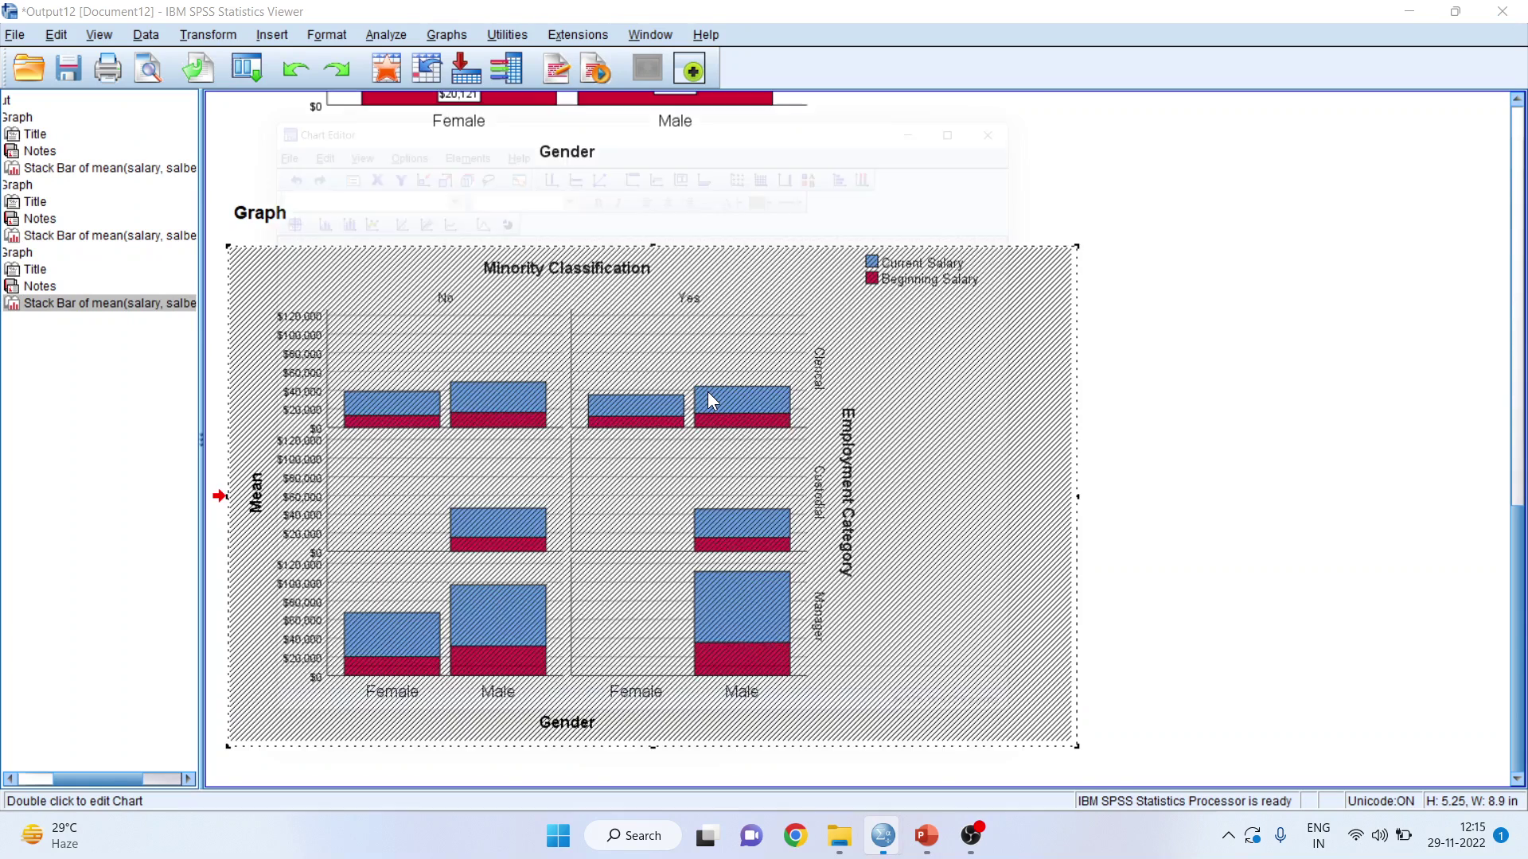
pyautogui.click(291, 209)
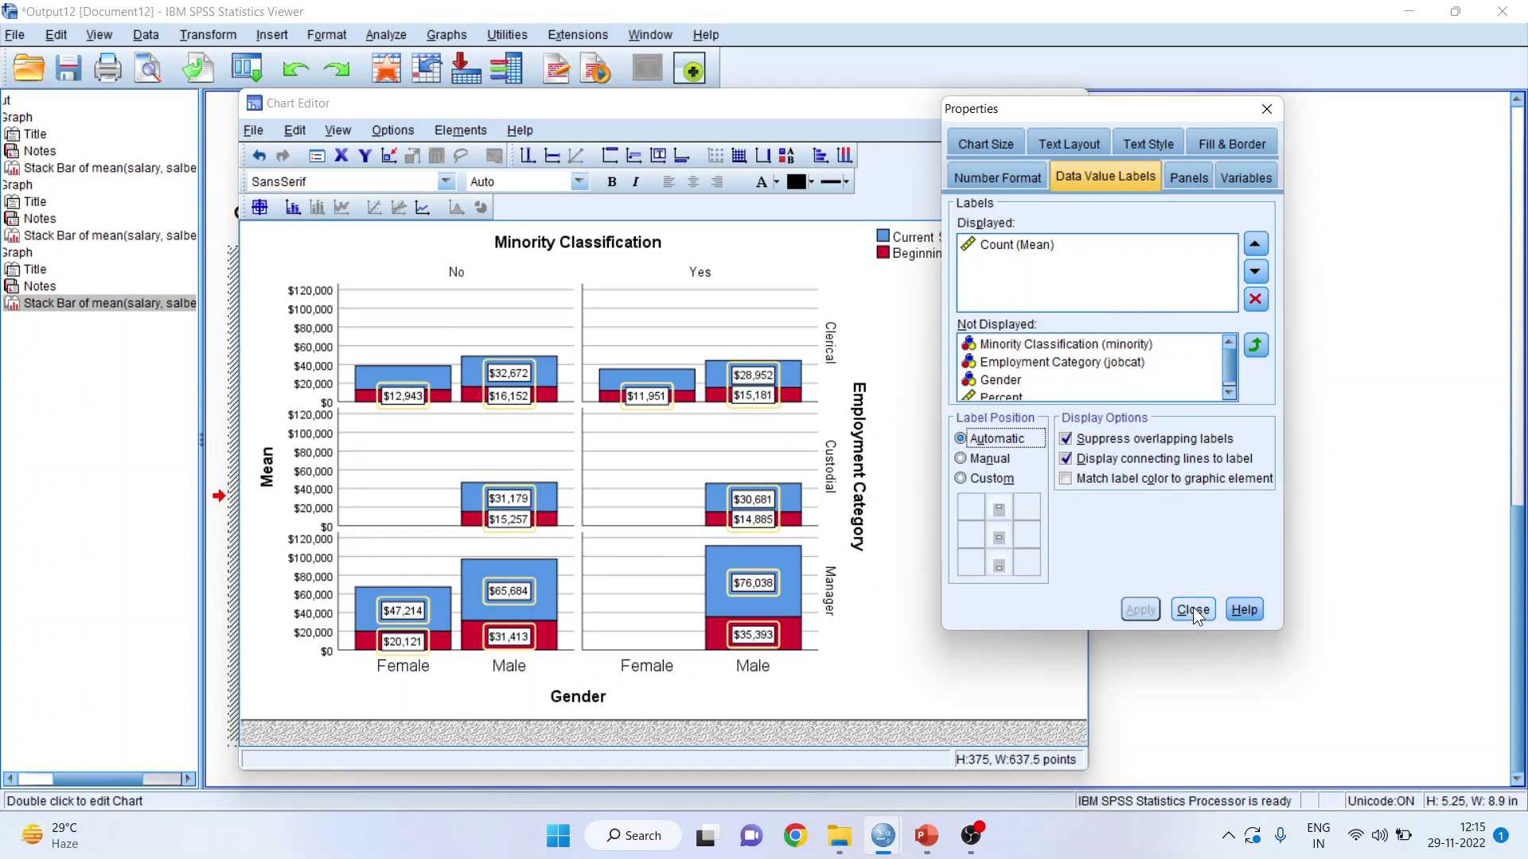
pyautogui.click(1192, 610)
pyautogui.click(1060, 101)
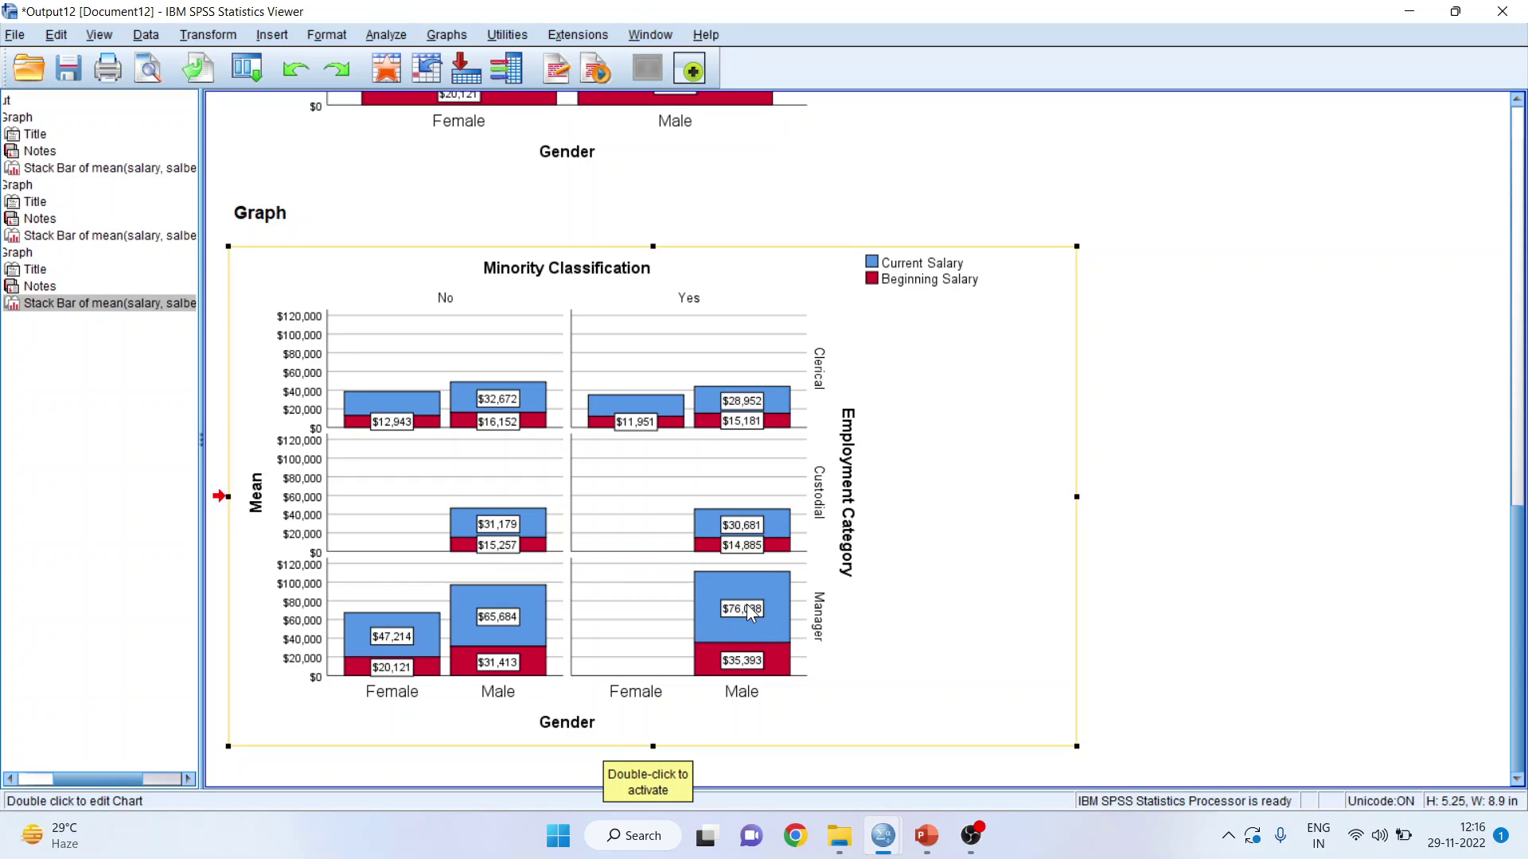
pyautogui.click(926, 835)
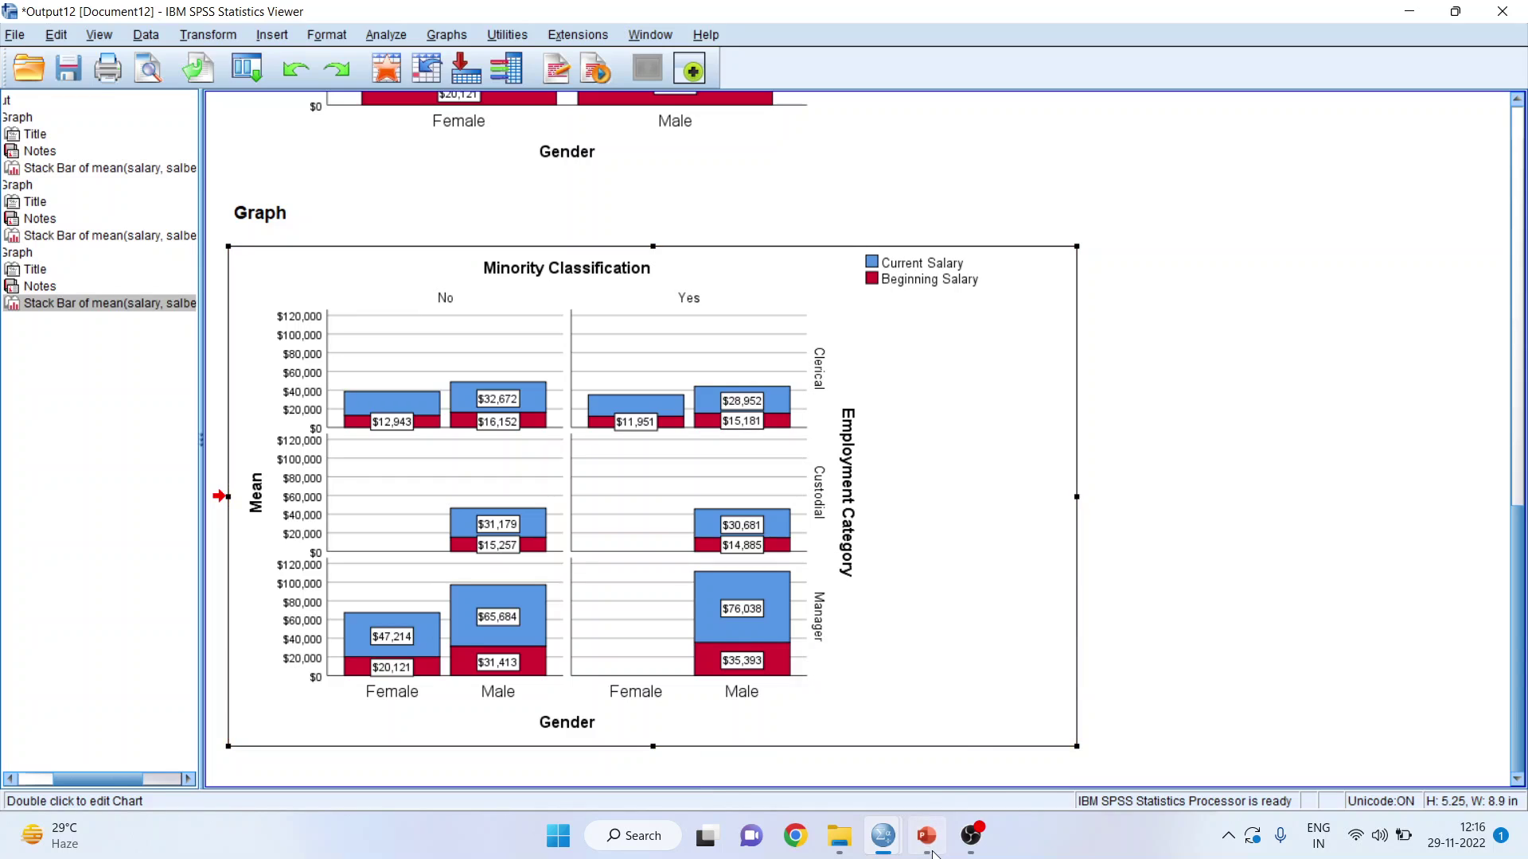